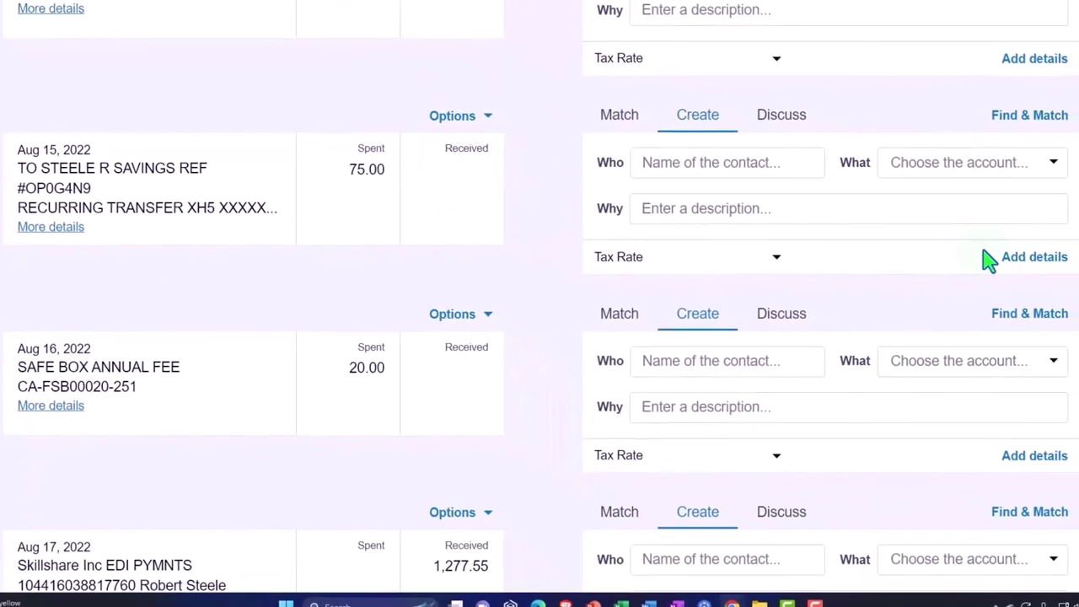
Open the Aug 15 75.00 transfer's full details and change the payee to new contact Owner
click(1045, 260)
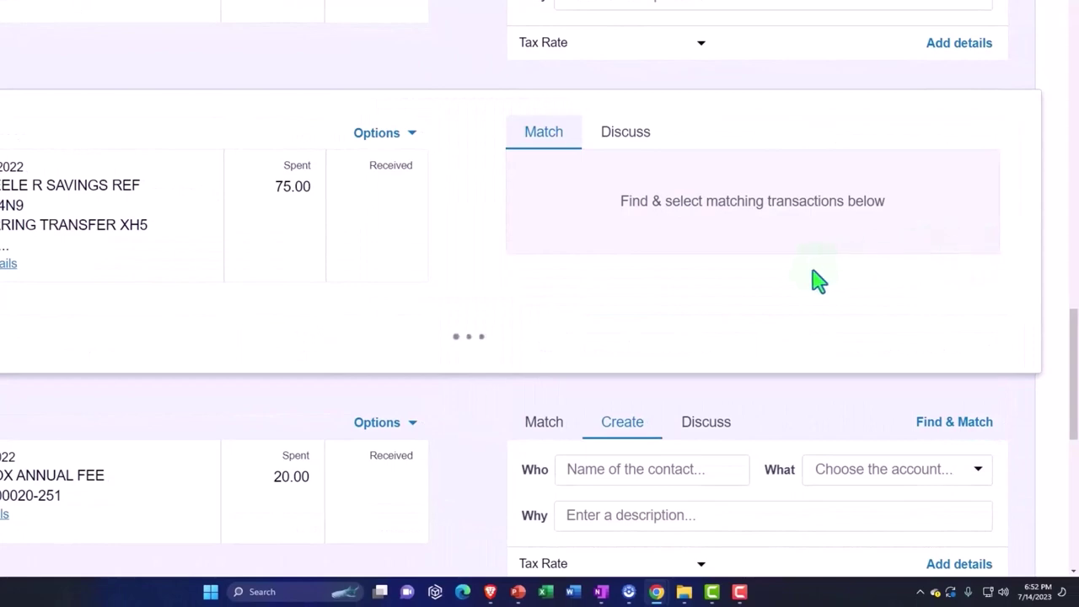
scroll(531, 341, down, 2)
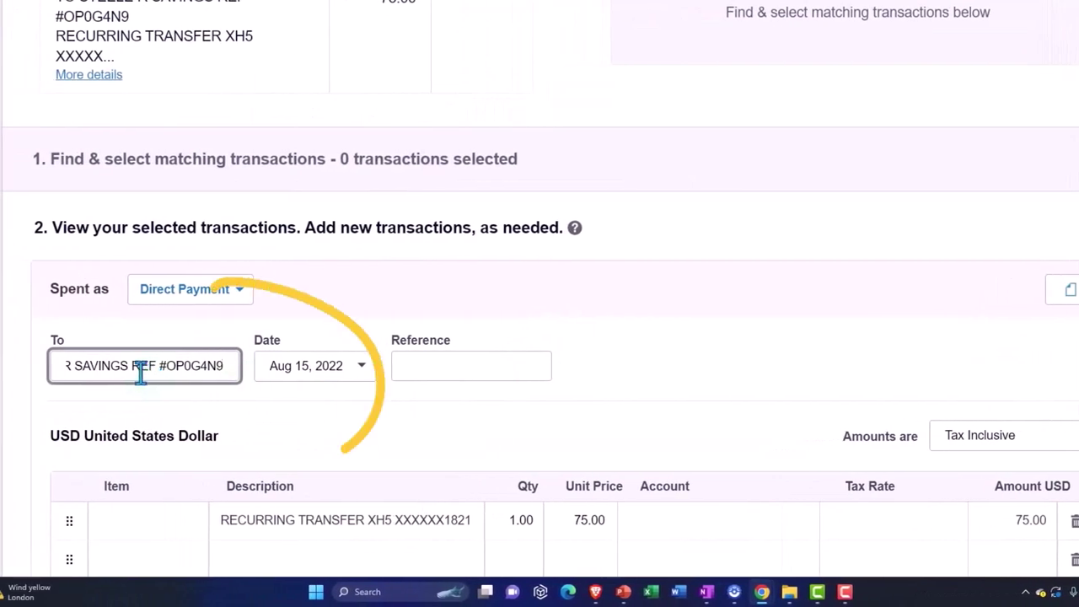
key(Tab)
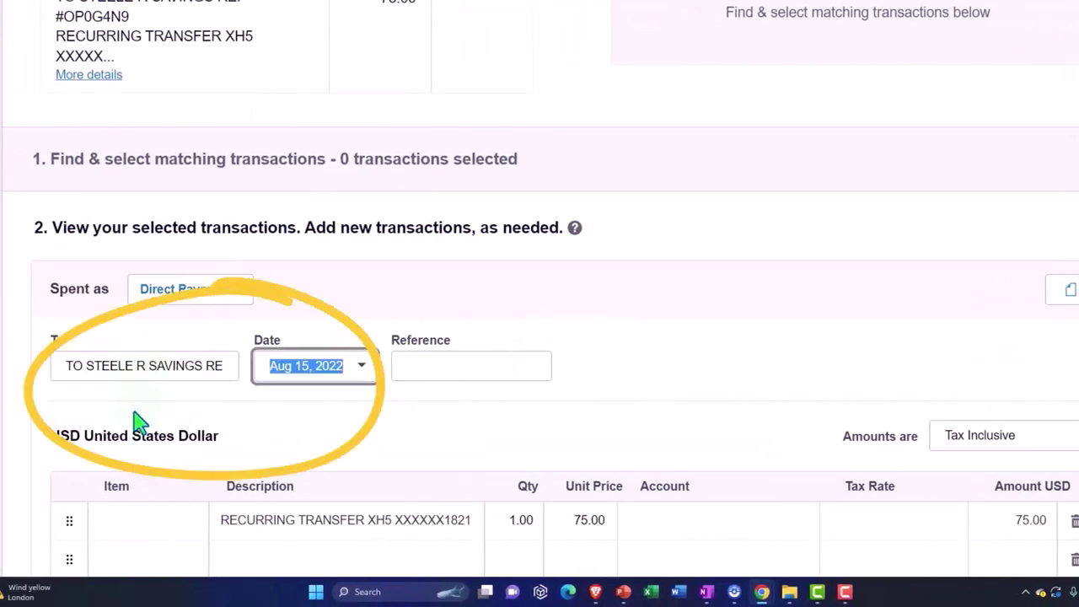
key(Tab)
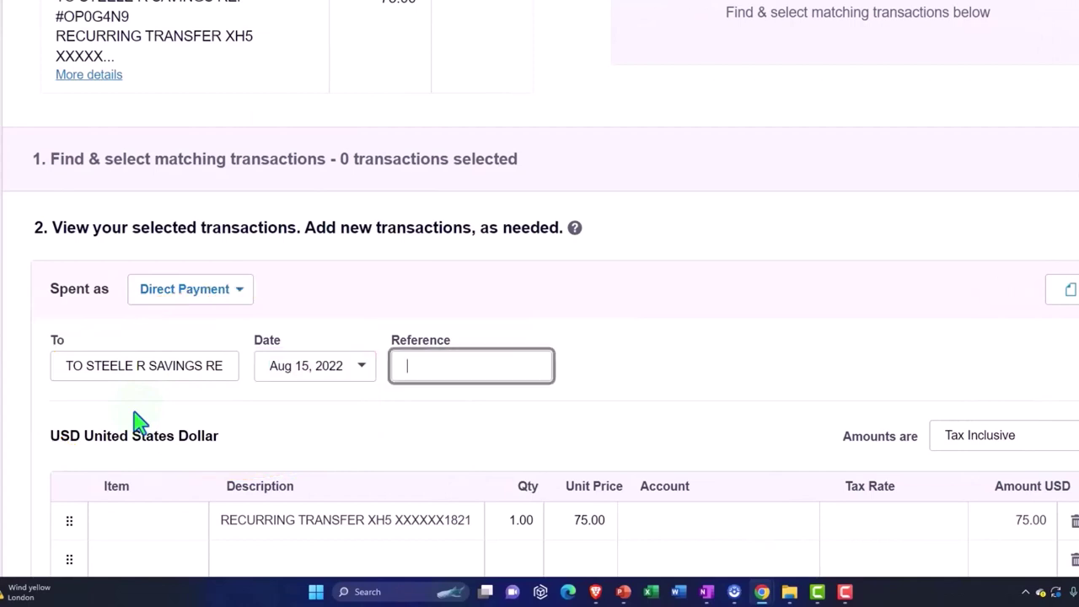
scroll(140, 422, down, 2)
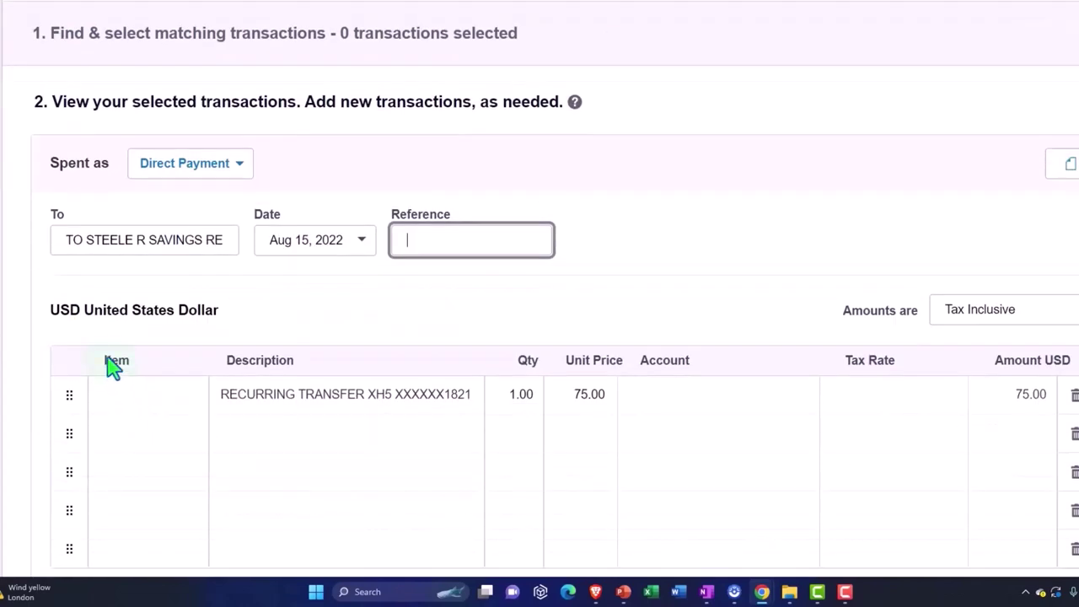
drag(65, 239, 328, 233)
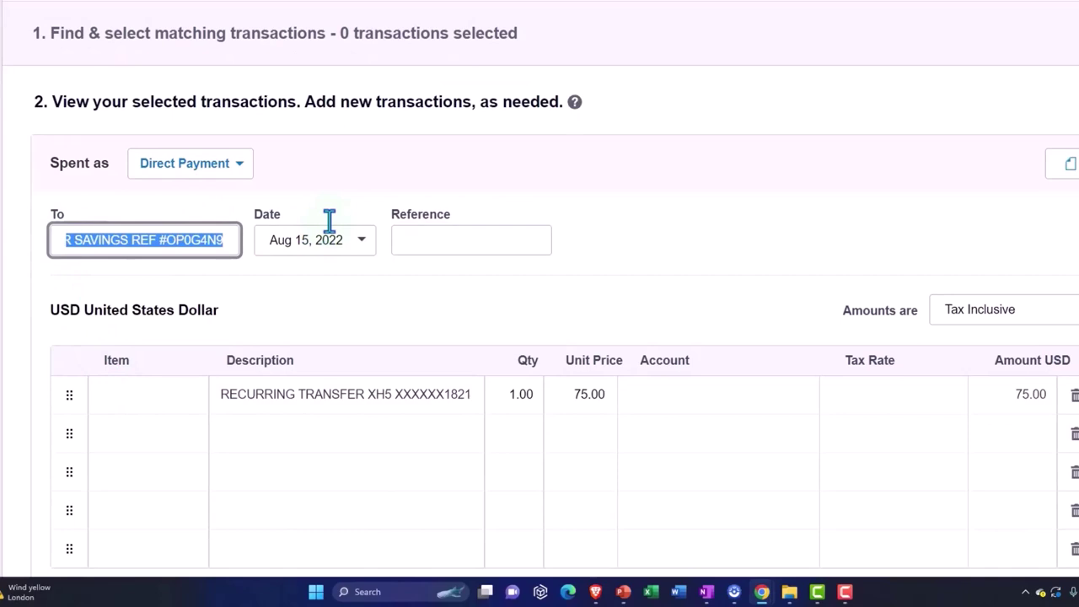
text(Owen)
key(BackSpace)
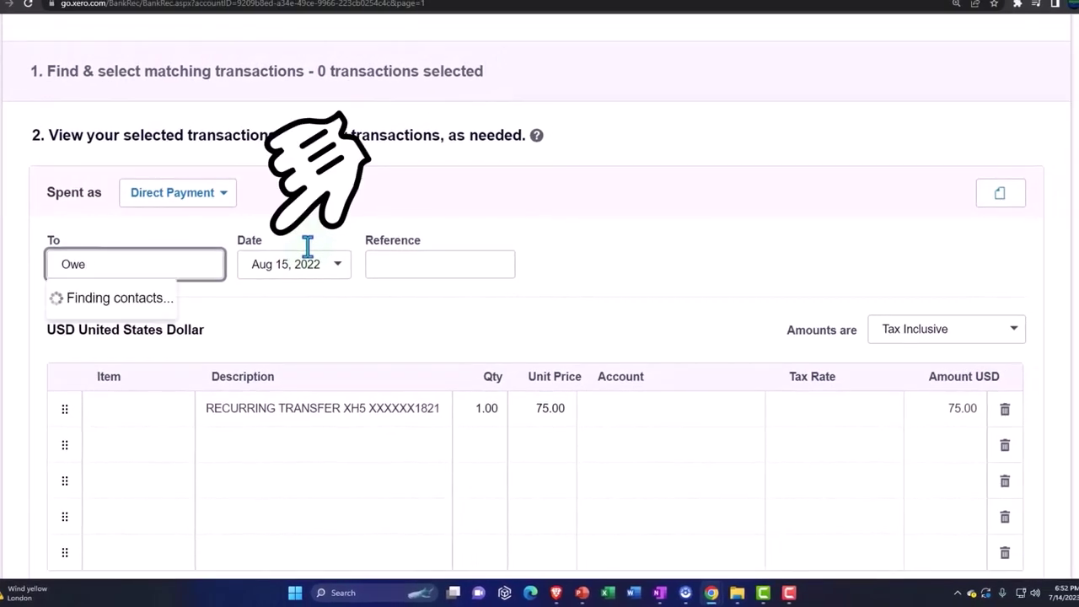
key(BackSpace)
text(ner)
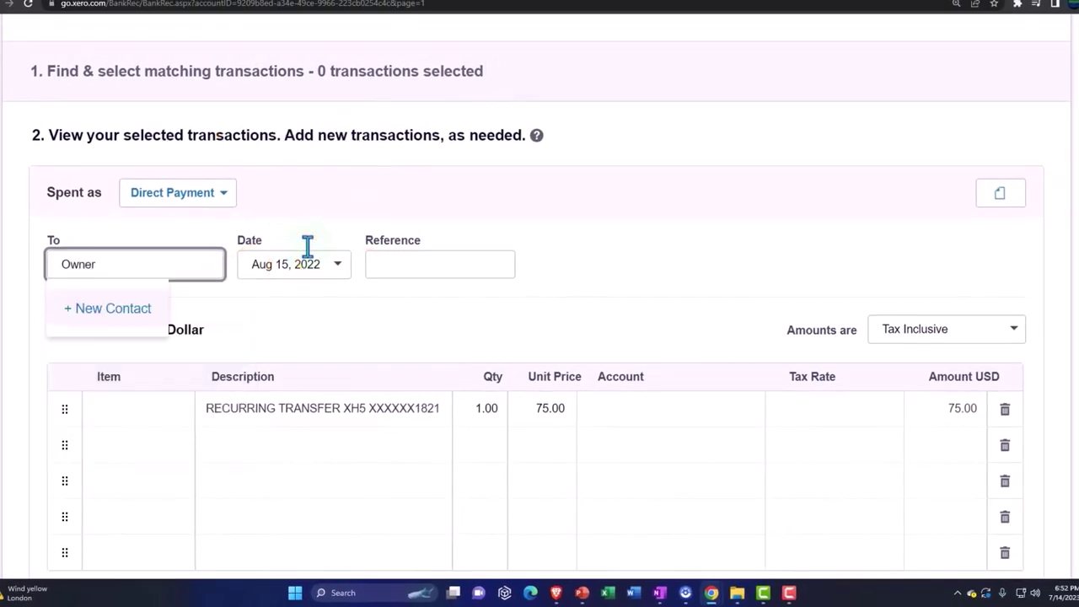
key(Tab)
key(Tab)
key(Tab)
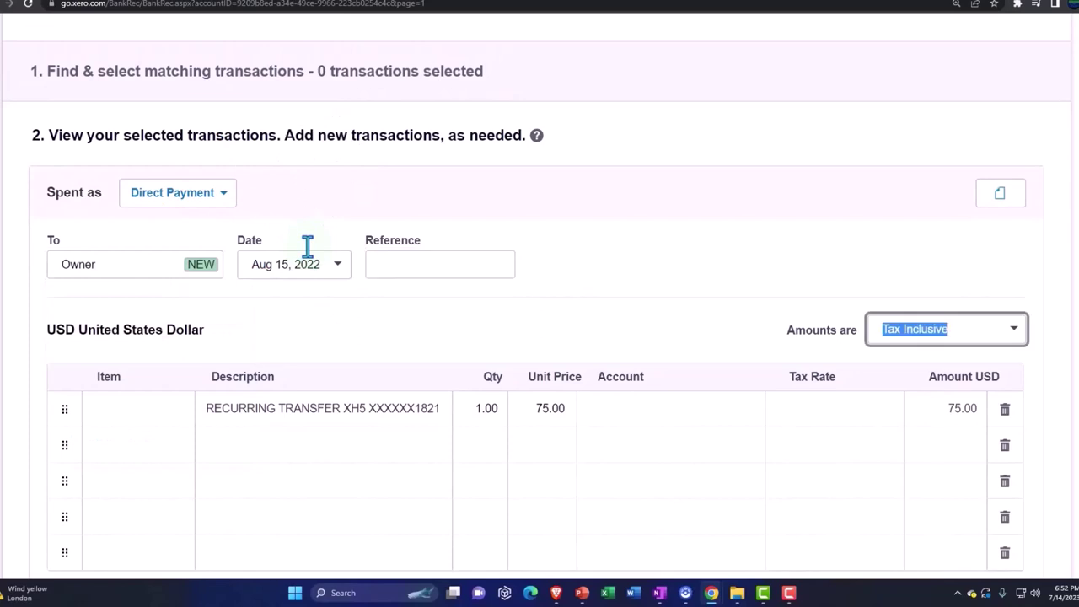
key(Tab)
scroll(329, 363, up, 2)
key(Tab)
key(Tab)
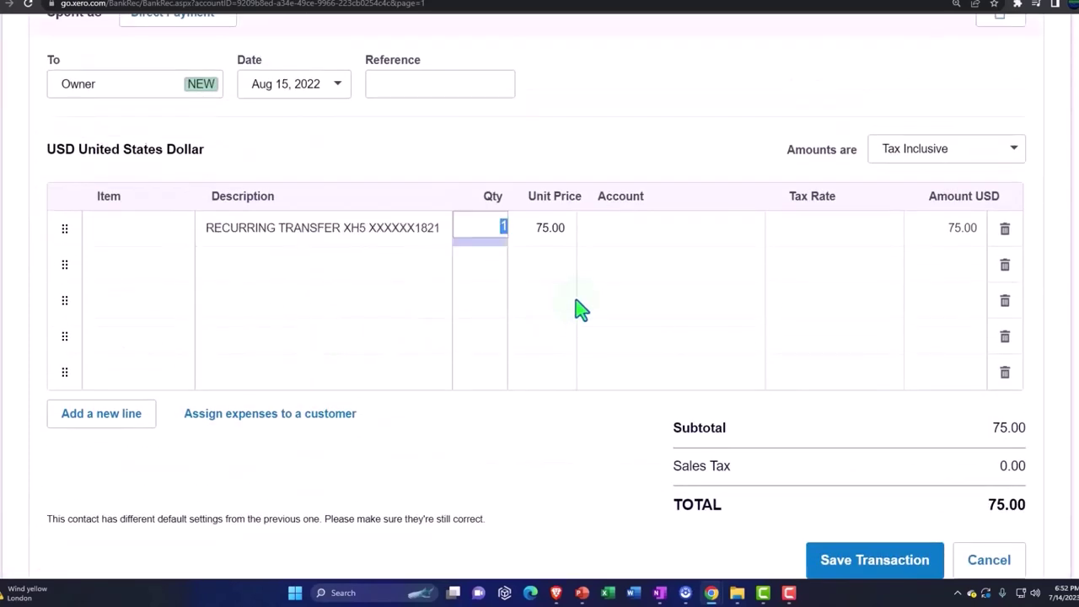
key(Tab)
key(Tab)
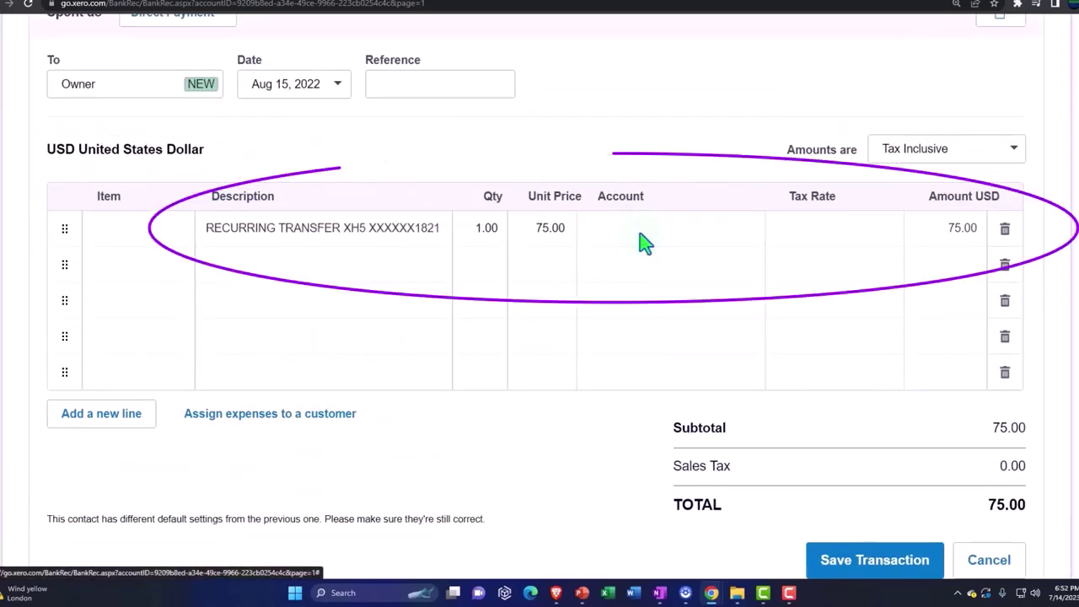
Code the 75.00 line to account 3800 - Draws, Tax Exempt (0%)
click(640, 243)
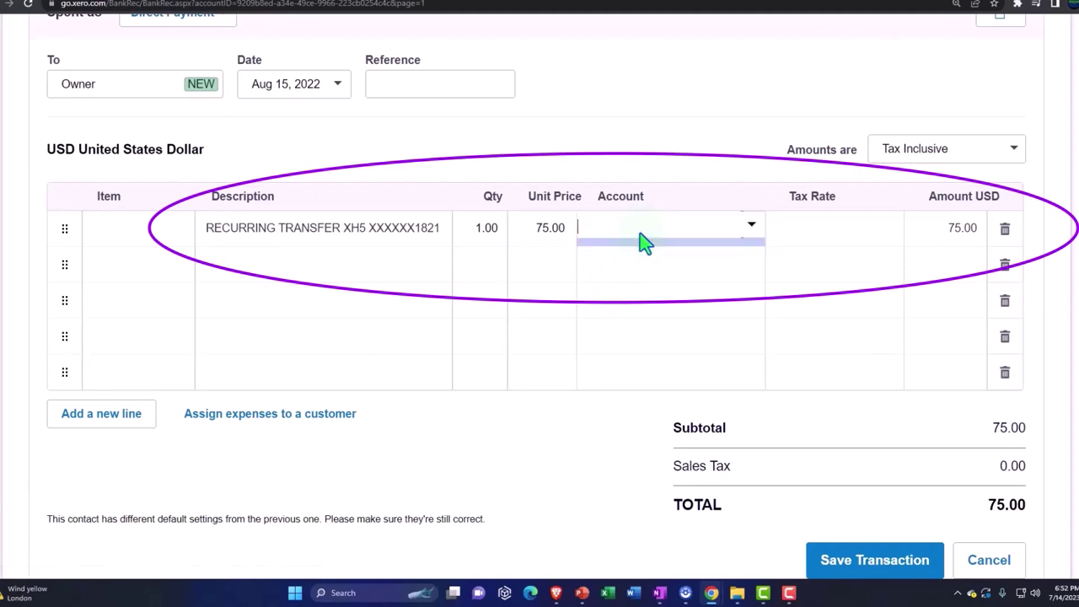
text(er)
key(BackSpace)
key(BackSpace)
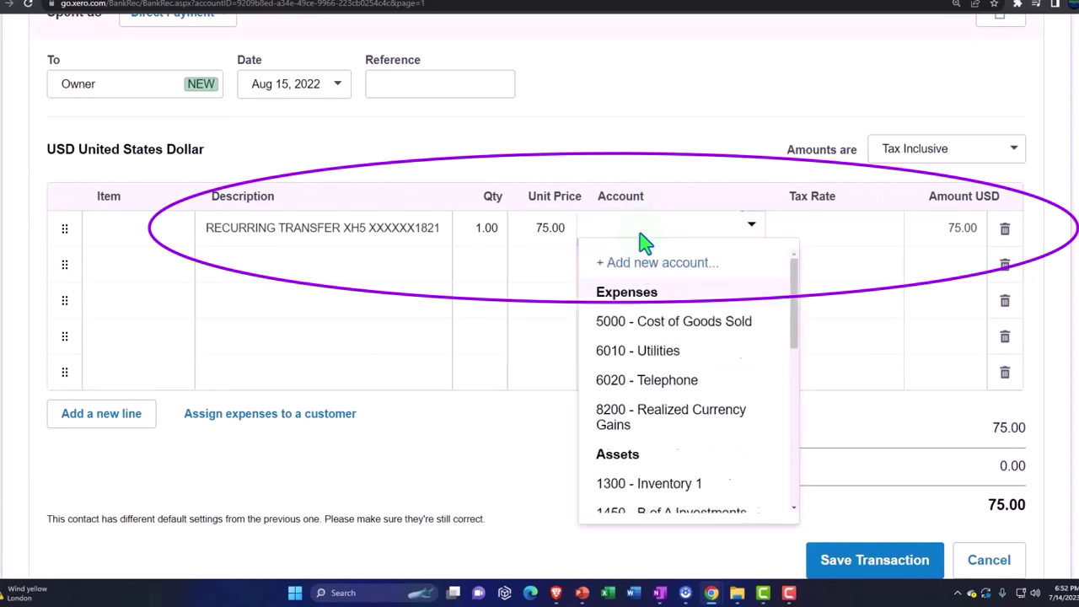
text(dr)
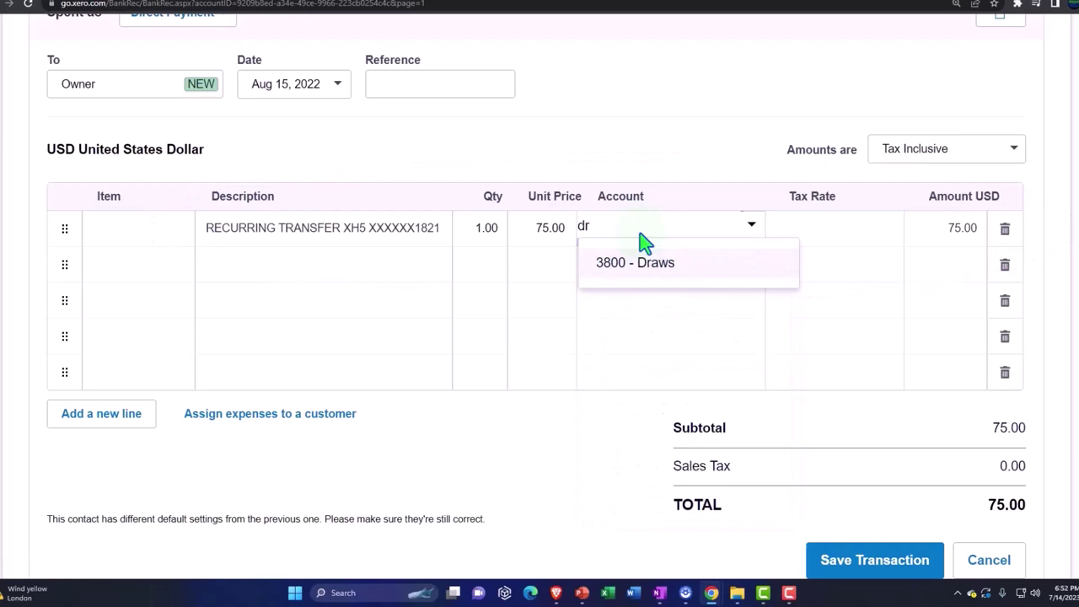
key(Tab)
key(Tab)
key(Tab)
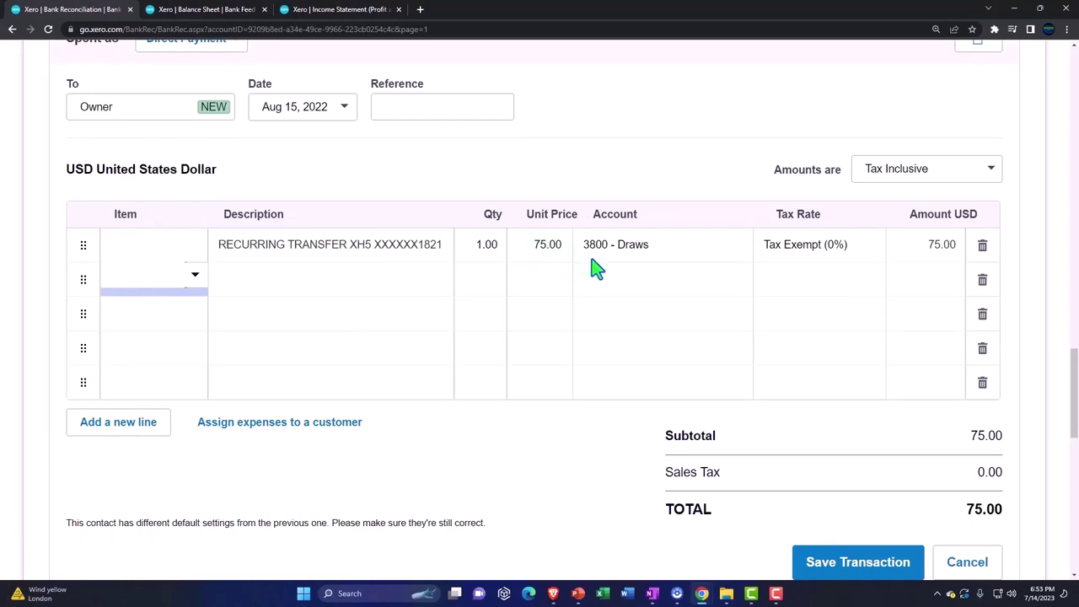
scroll(597, 268, down, 1)
Save the 75.00 Owner payment and reconcile it against the Aug 15 bank line
click(830, 523)
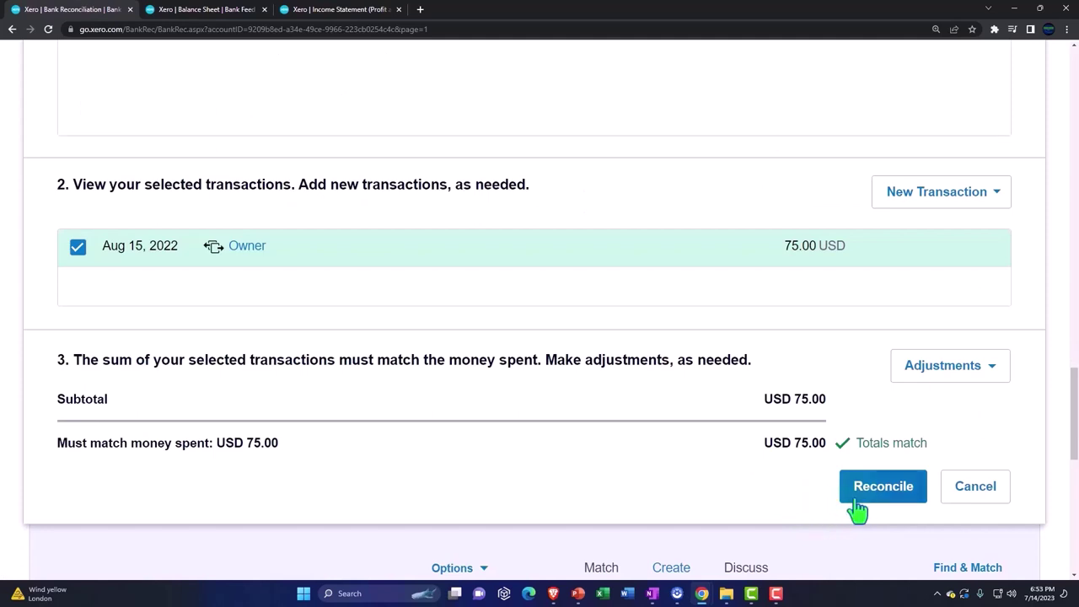
click(877, 488)
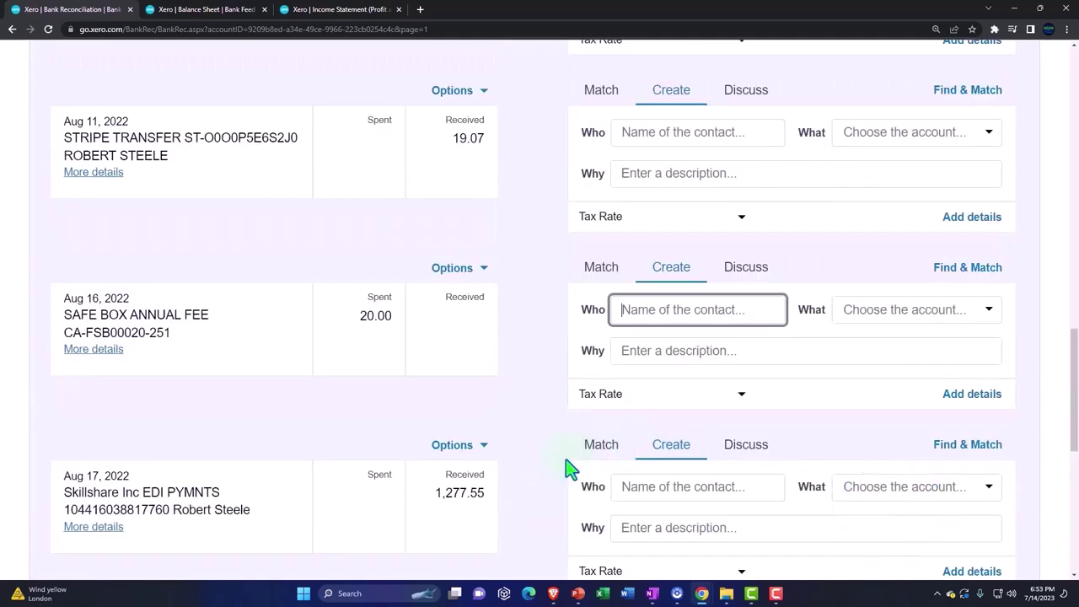
Rerun the December 31, 2022 Balance Sheet and scroll down to Checking Account 2,394.01
click(210, 12)
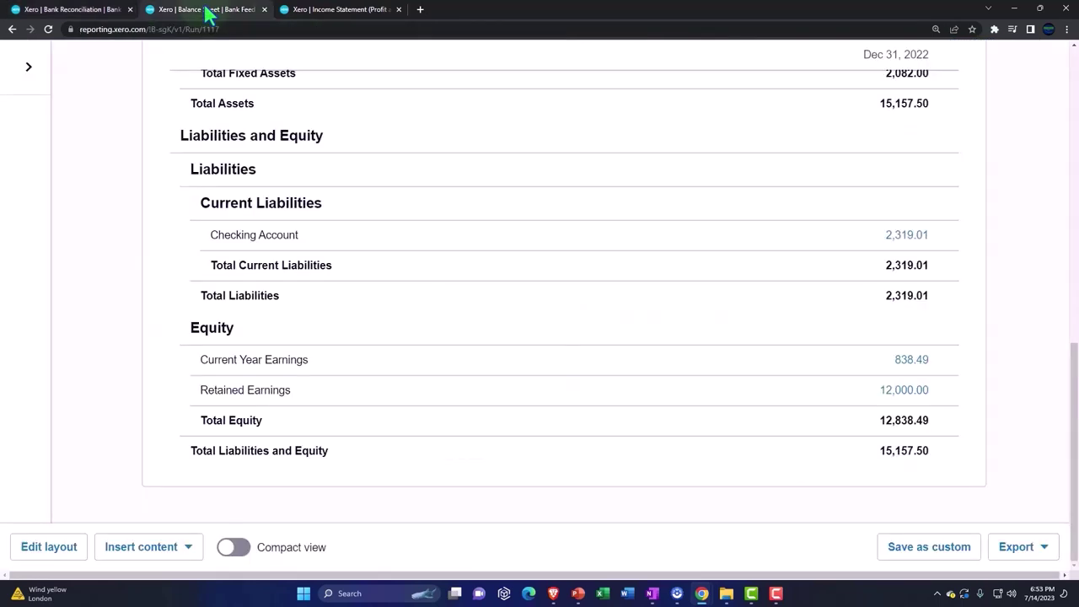
scroll(578, 332, up, 10)
click(967, 267)
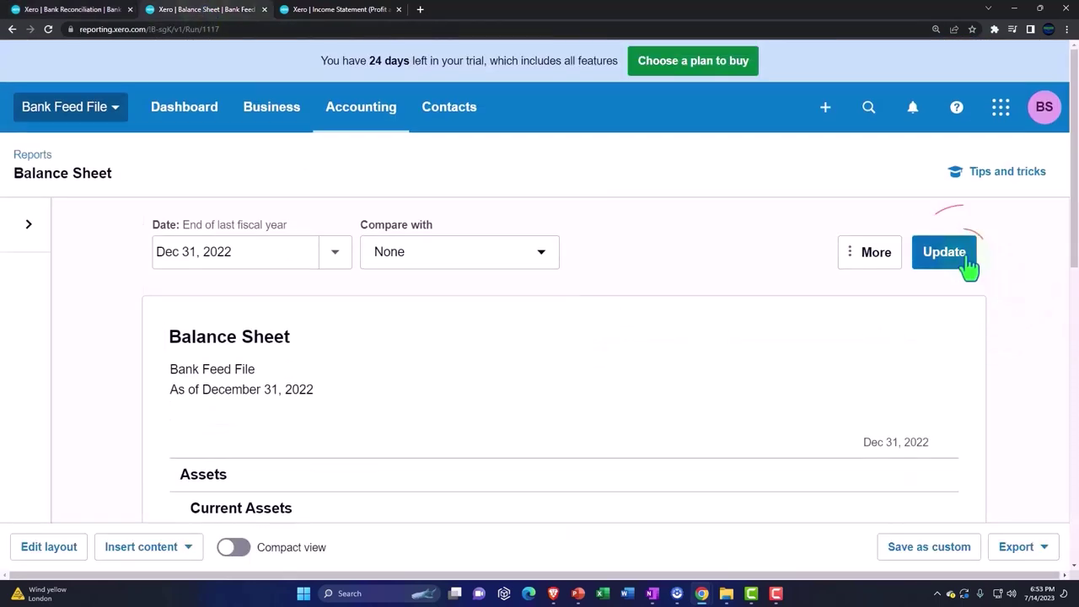
click(963, 255)
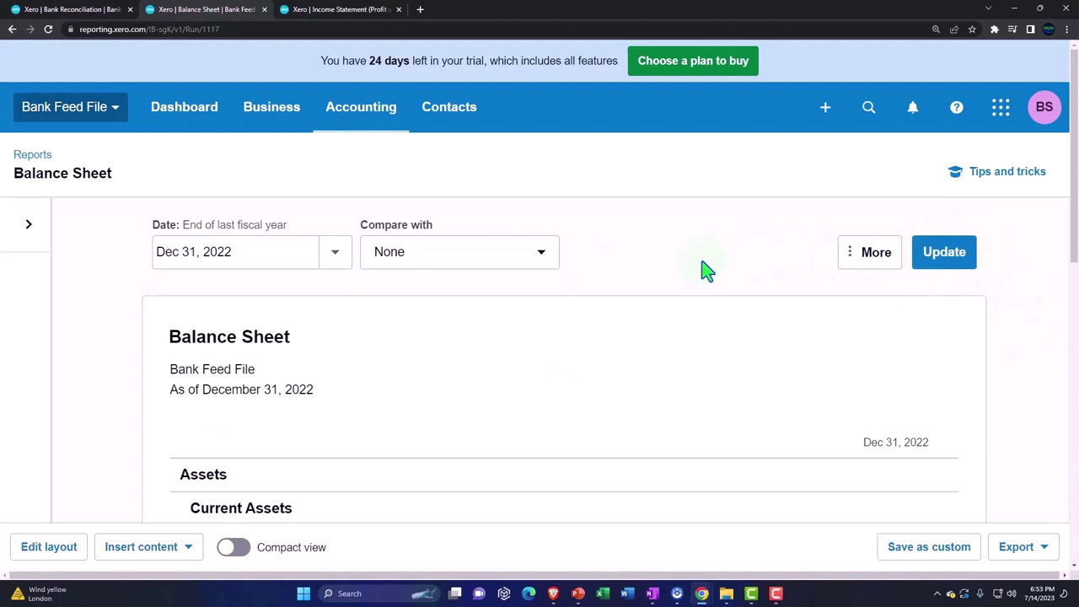
scroll(127, 282, down, 3)
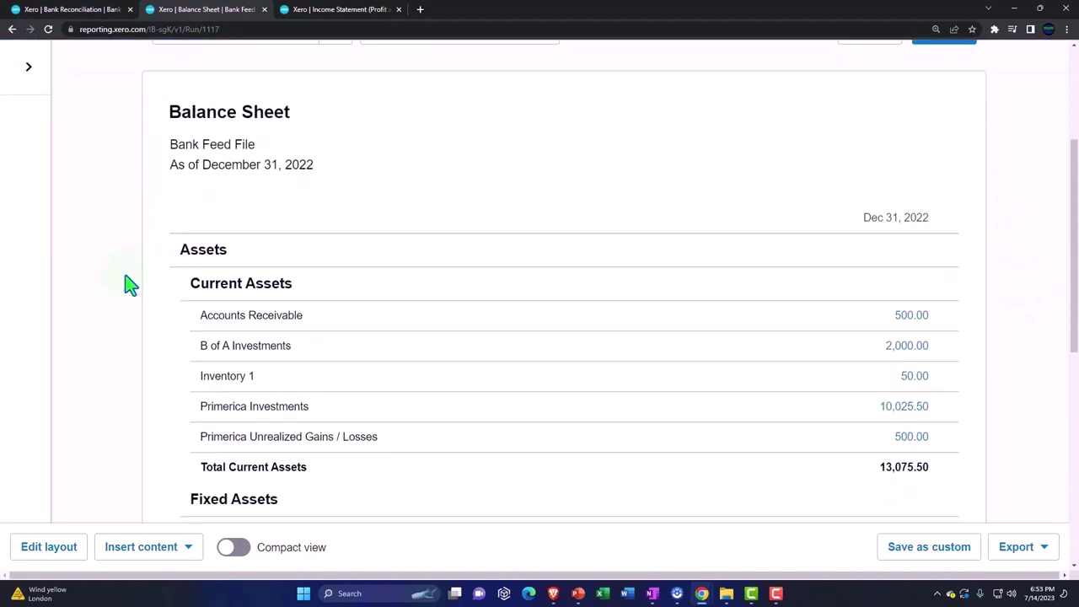
scroll(127, 283, down, 6)
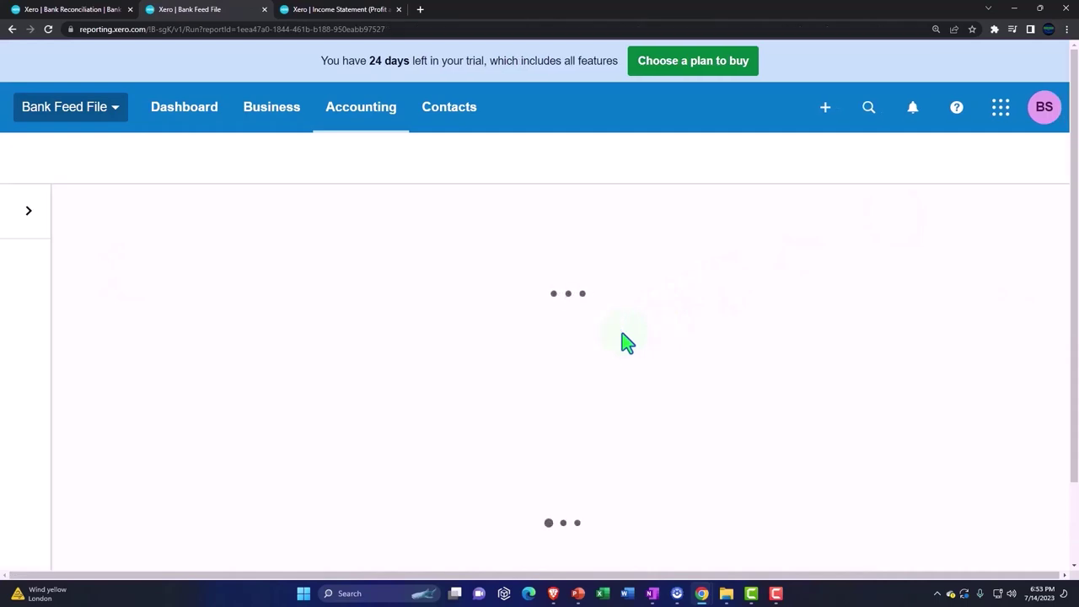
Review the Checking Account transactions, including the 75.00 Owner payment, then return to the Balance Sheet
scroll(624, 341, down, 9)
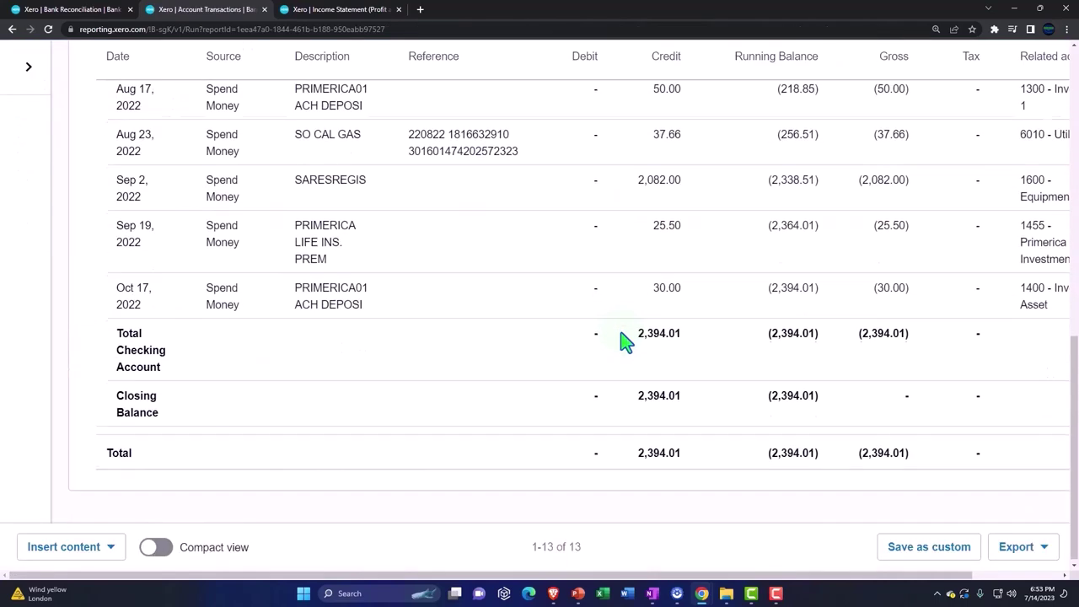
scroll(585, 385, up, 3)
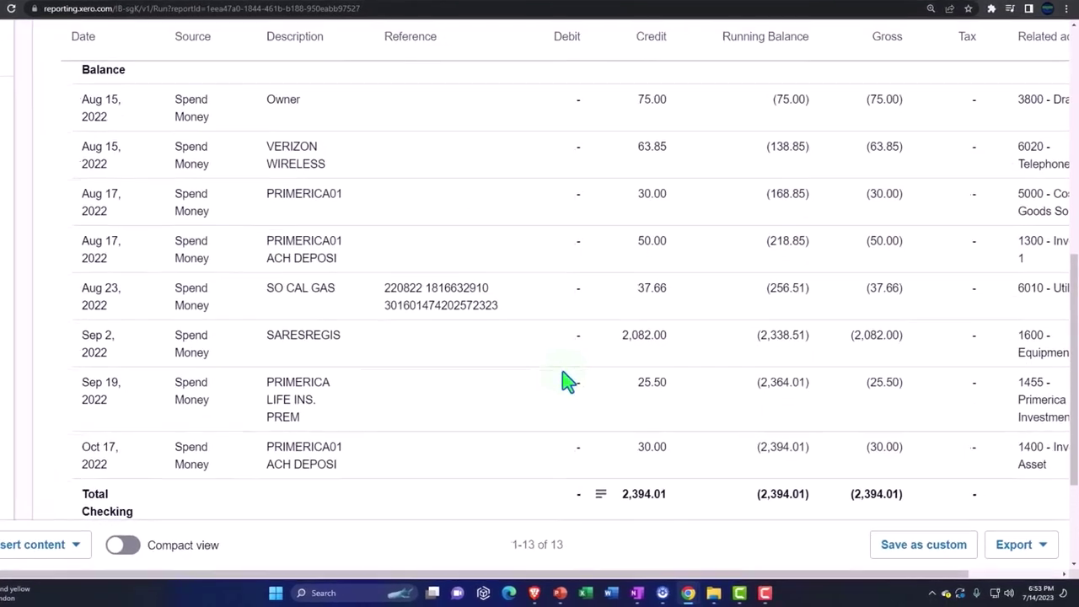
scroll(568, 381, up, 1)
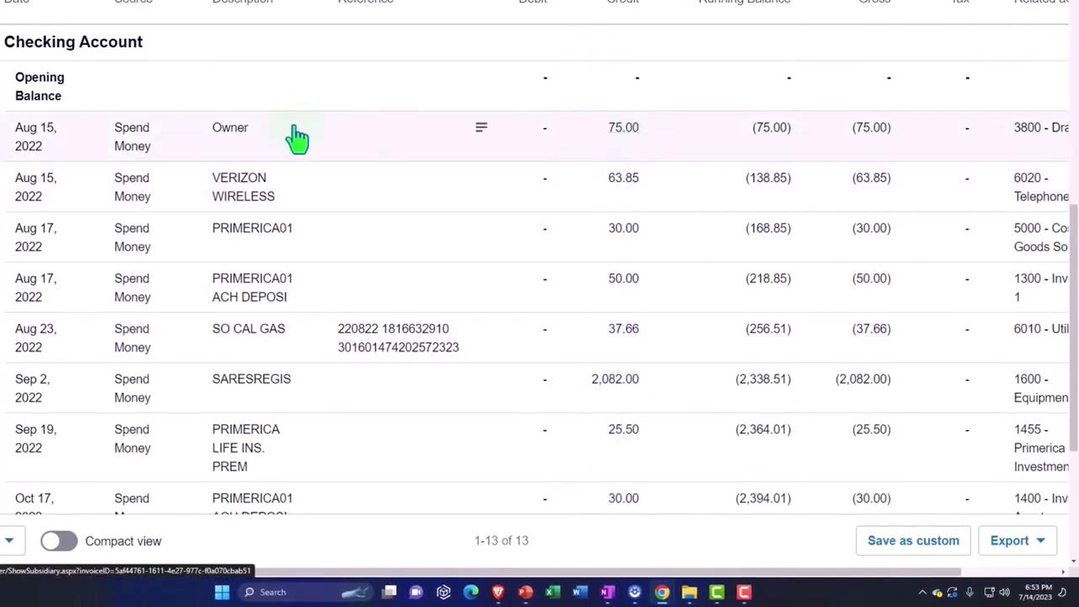
click(13, 30)
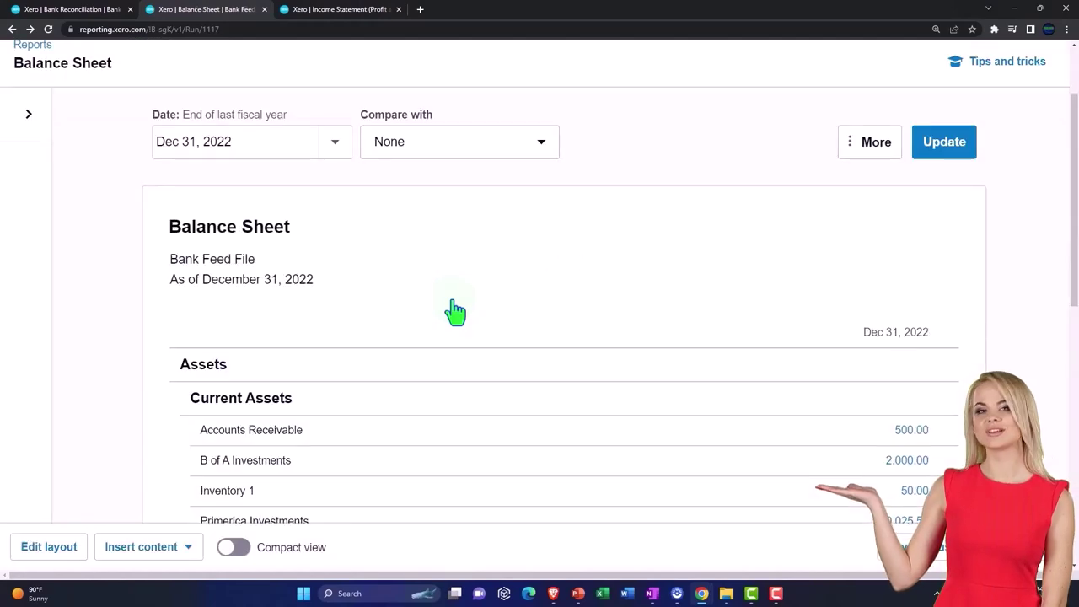
Inspect Draws (75.00) and Current Year Earnings 838.49 under Equity, then bring up the Income Statement
scroll(454, 313, down, 7)
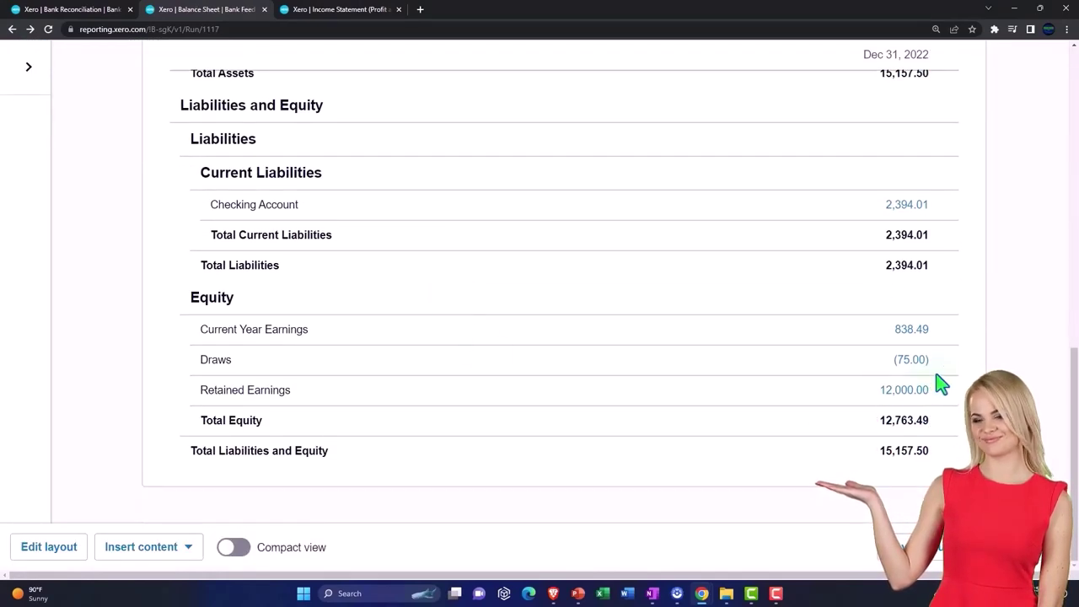
click(928, 364)
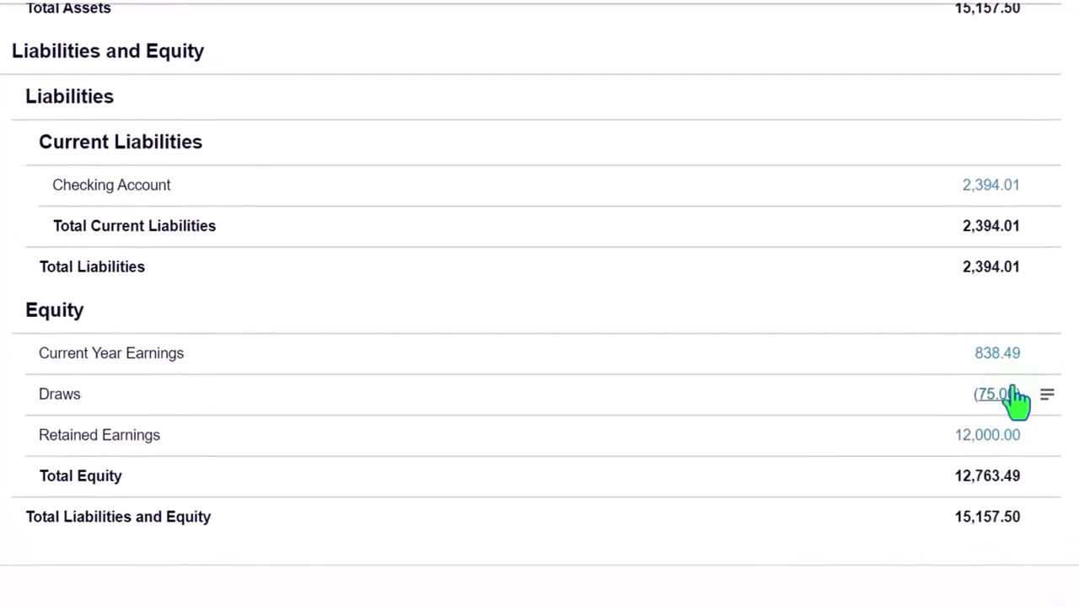
click(1011, 370)
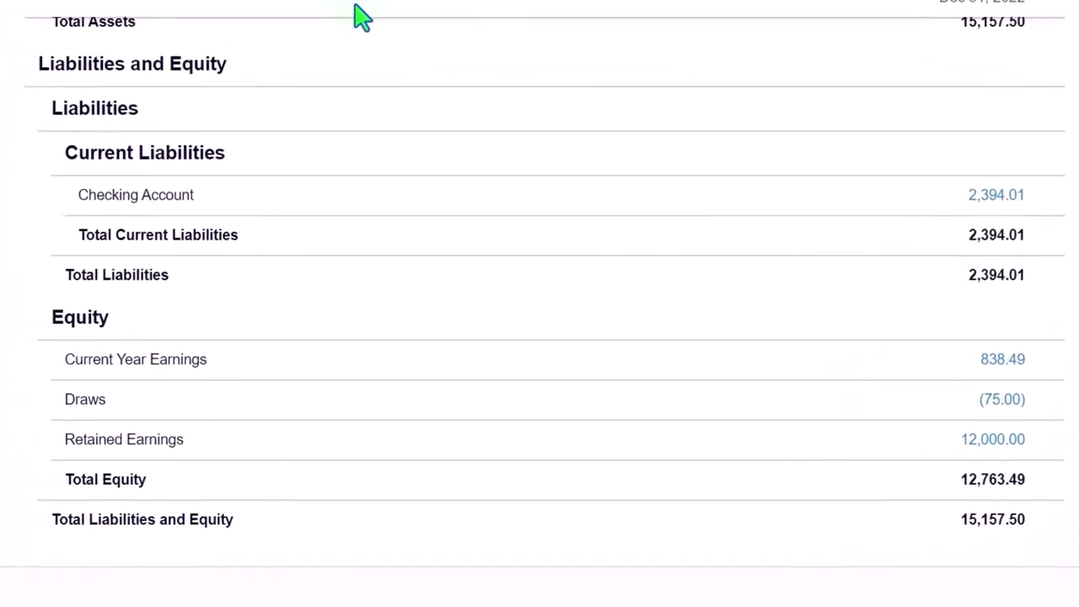
click(379, 15)
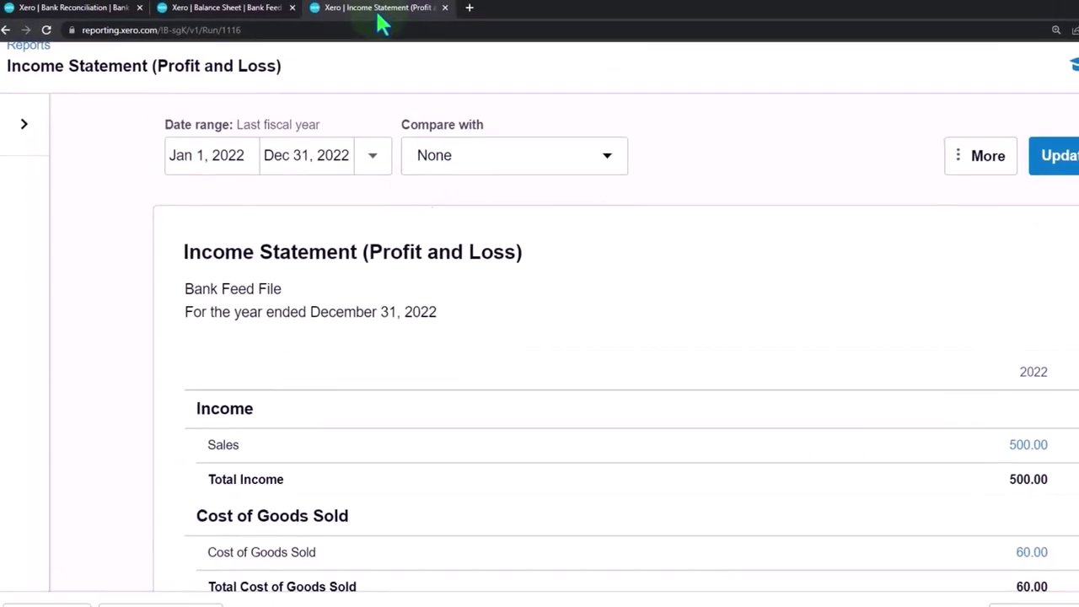
Scroll the Income Statement down to Net Income, then go back to the bank reconciliation list
scroll(521, 489, down, 2)
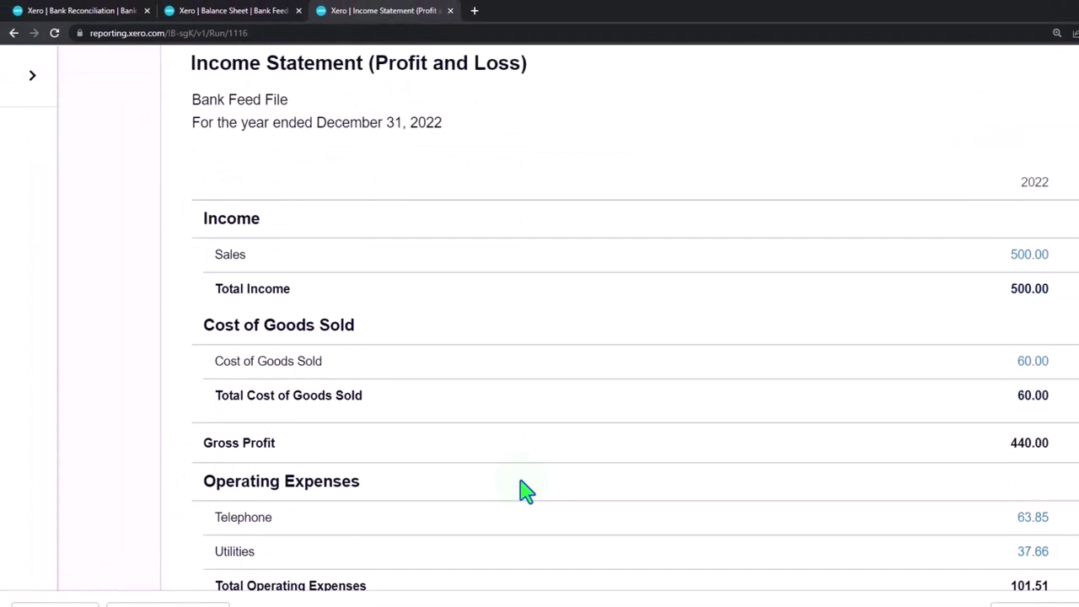
scroll(520, 489, down, 2)
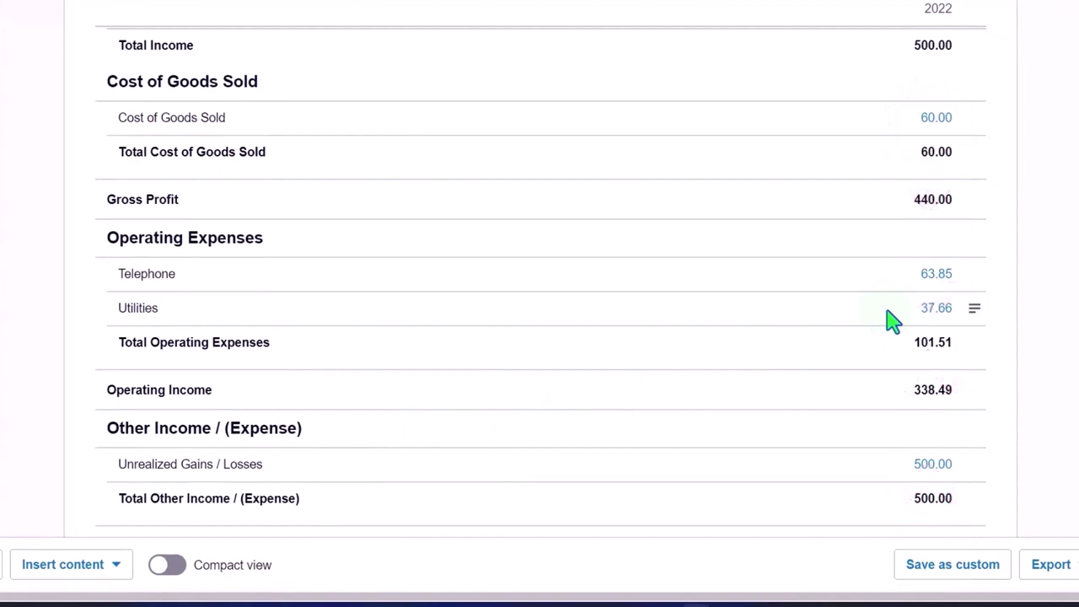
scroll(892, 321, down, 1)
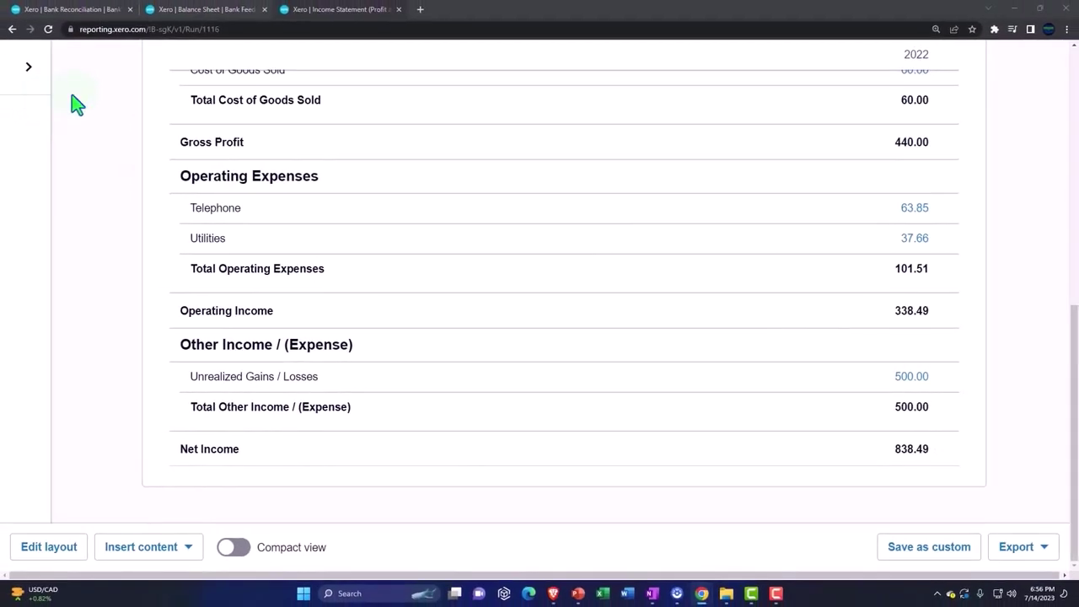
click(95, 12)
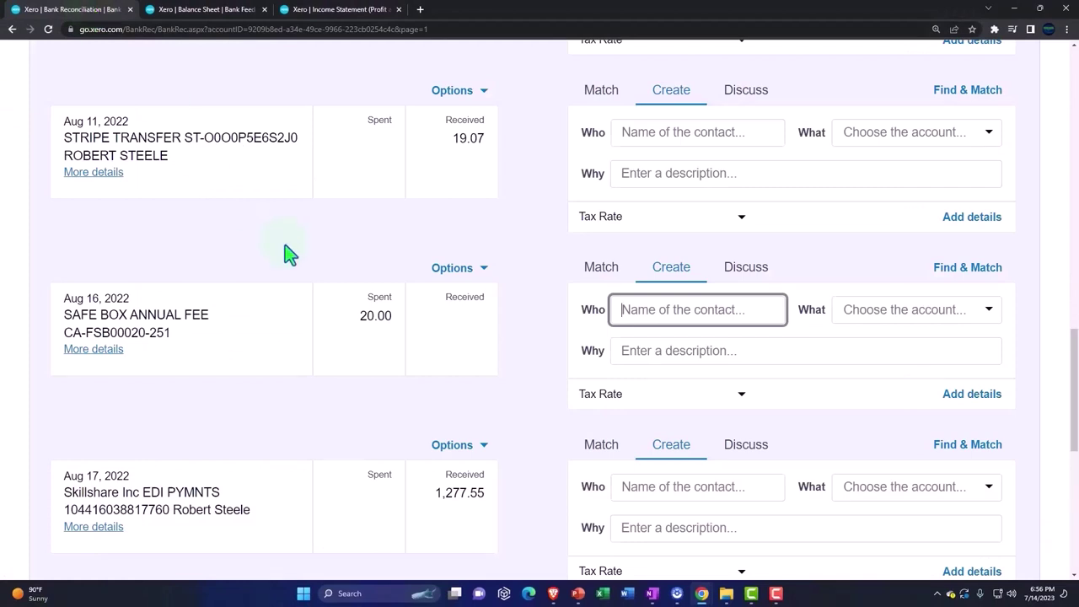
scroll(285, 246, down, 1)
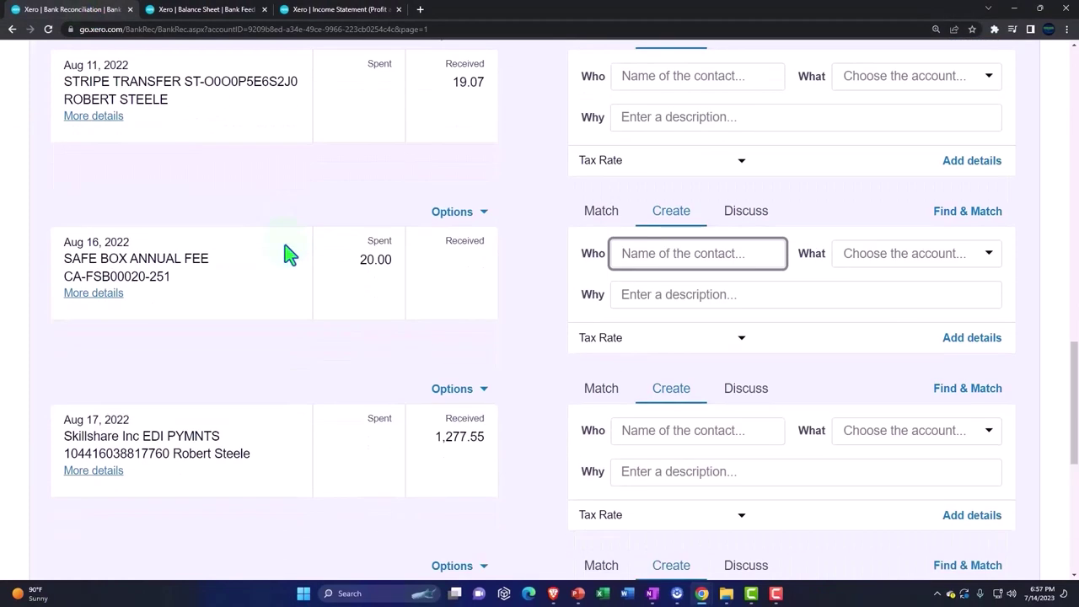
scroll(285, 253, down, 1)
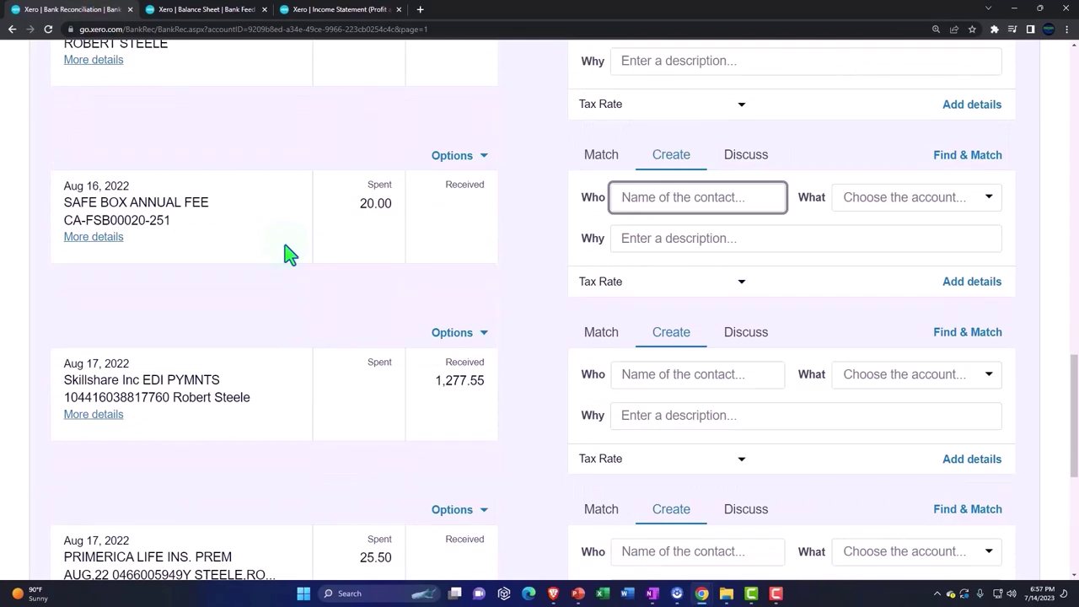
scroll(288, 253, down, 2)
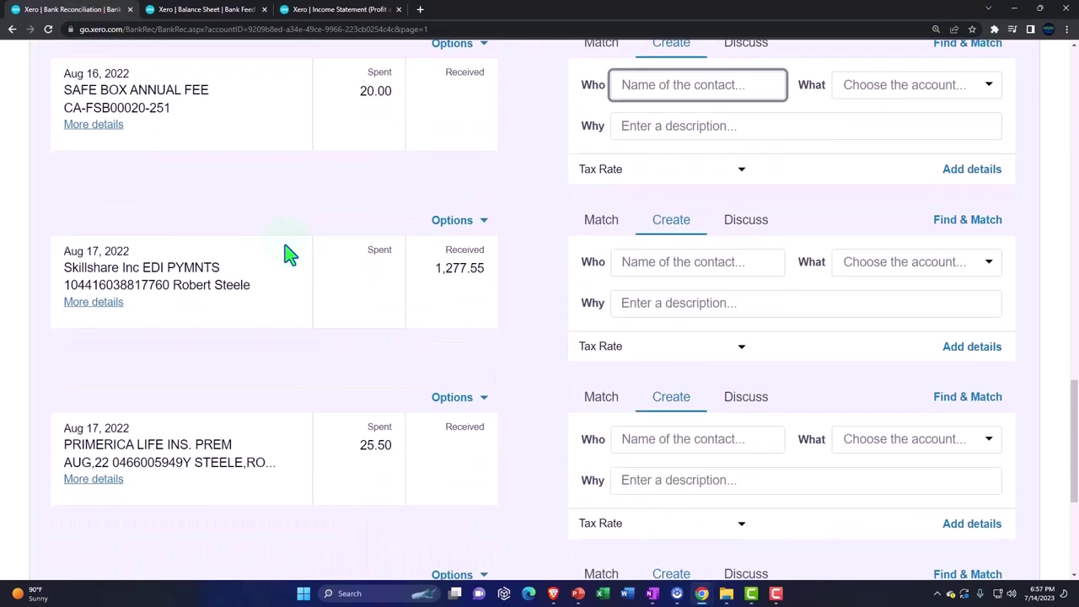
scroll(286, 251, down, 2)
scroll(303, 354, down, 3)
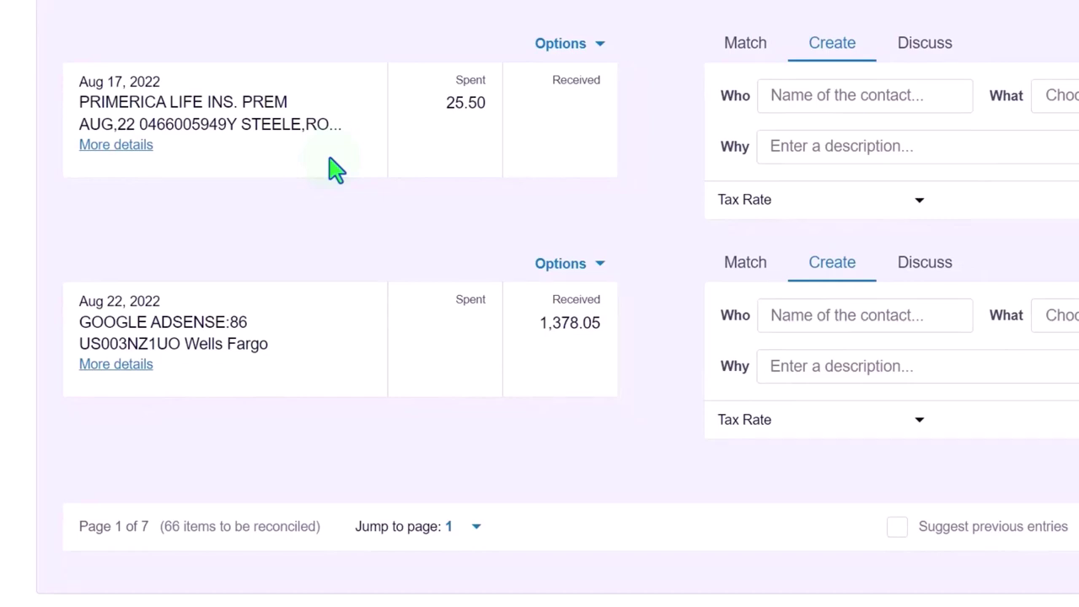
click(331, 160)
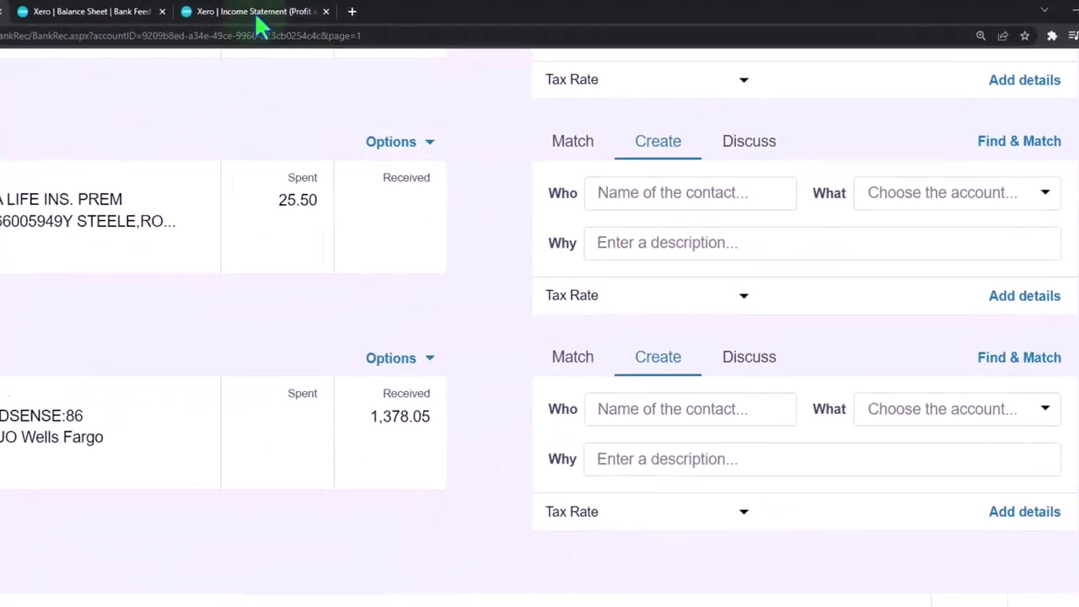
click(51, 13)
scroll(1017, 211, up, 5)
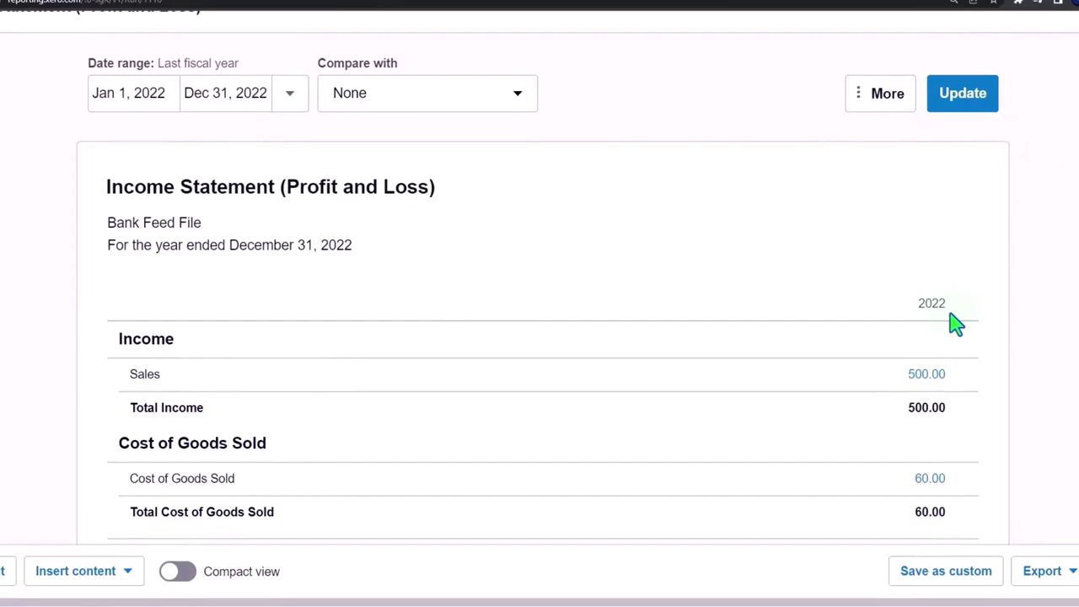
click(67, 7)
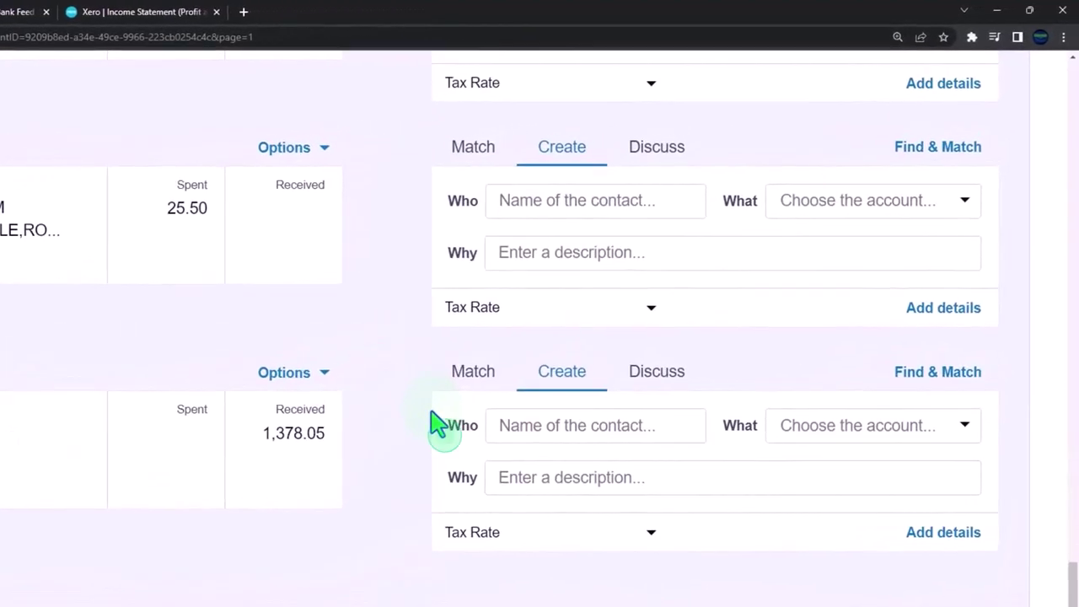
Bring up the detailed entry form for the Aug 17 PRIMERICA LIFE INS. PREM 25.50 payment
click(436, 422)
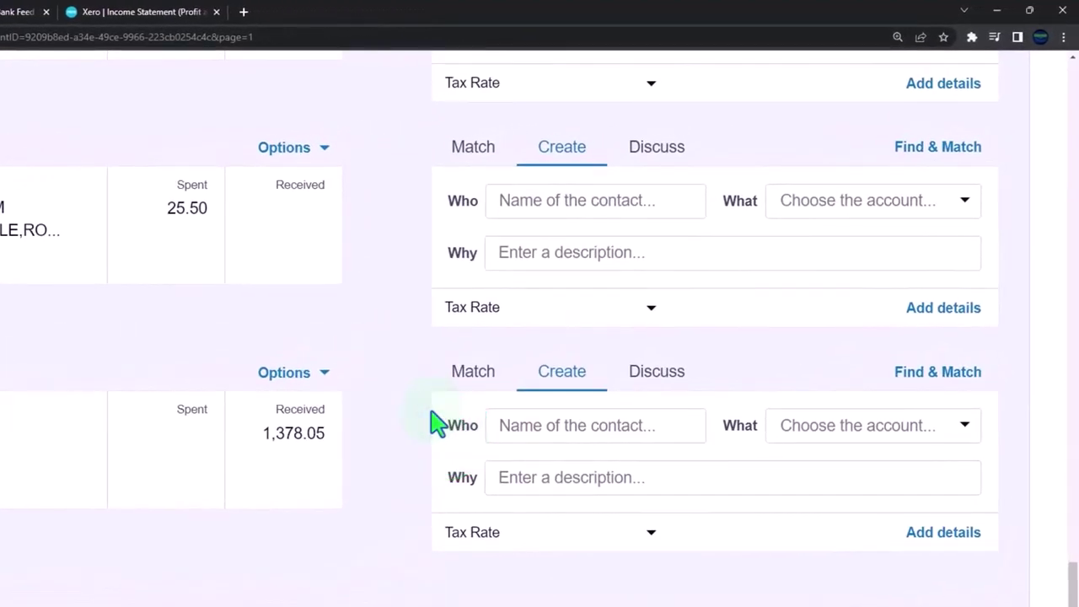
click(927, 536)
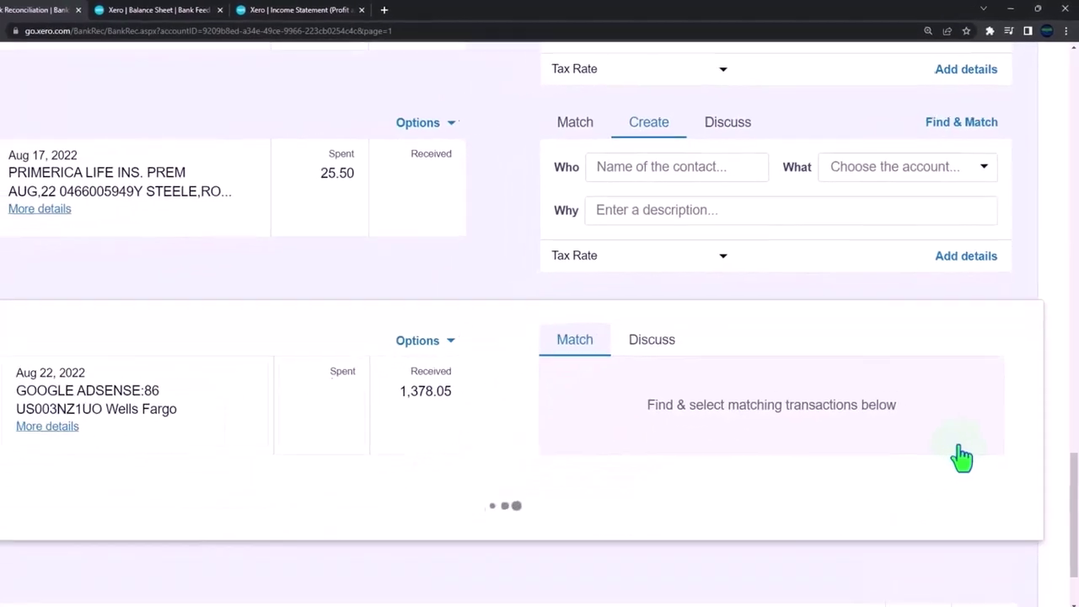
scroll(838, 349, up, 2)
scroll(697, 401, up, 4)
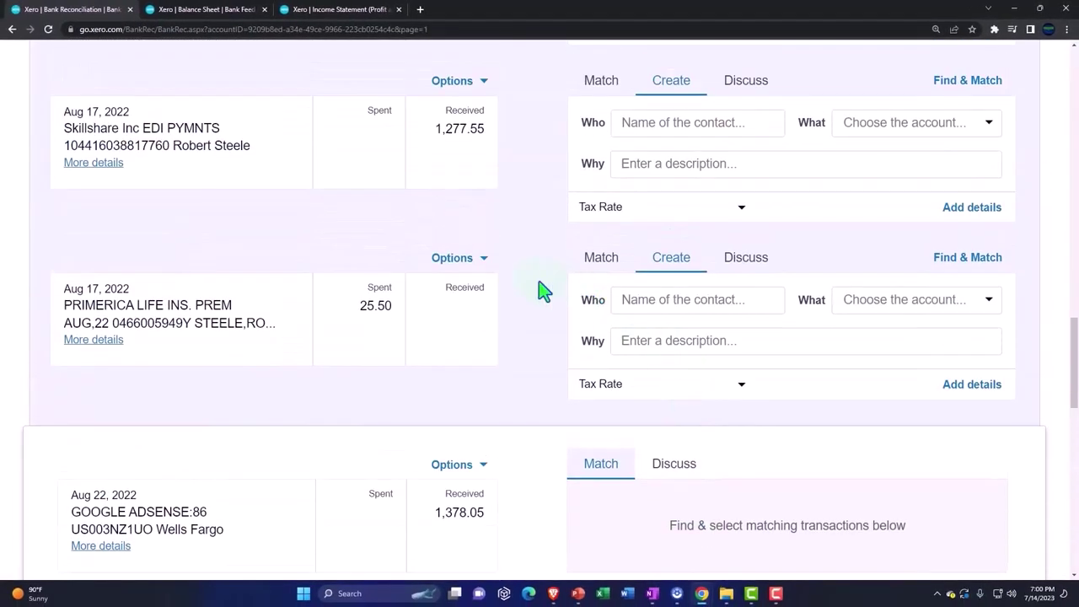
click(983, 391)
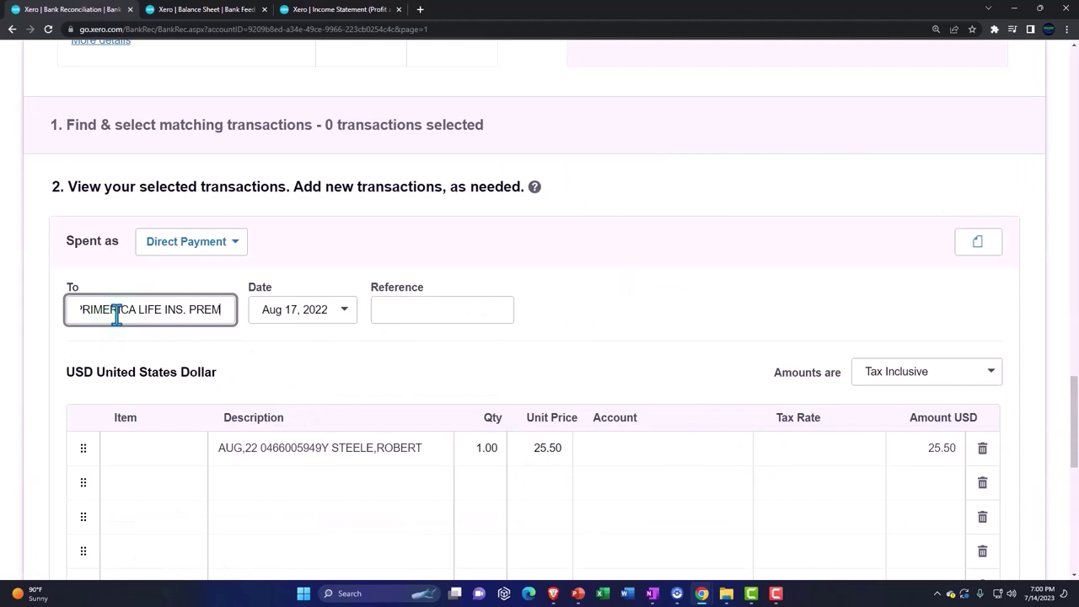
drag(117, 312, 130, 311)
Code the Primerica 25.50 line to account 3800 - Draws
key(Tab)
key(Tab)
key(Tab)
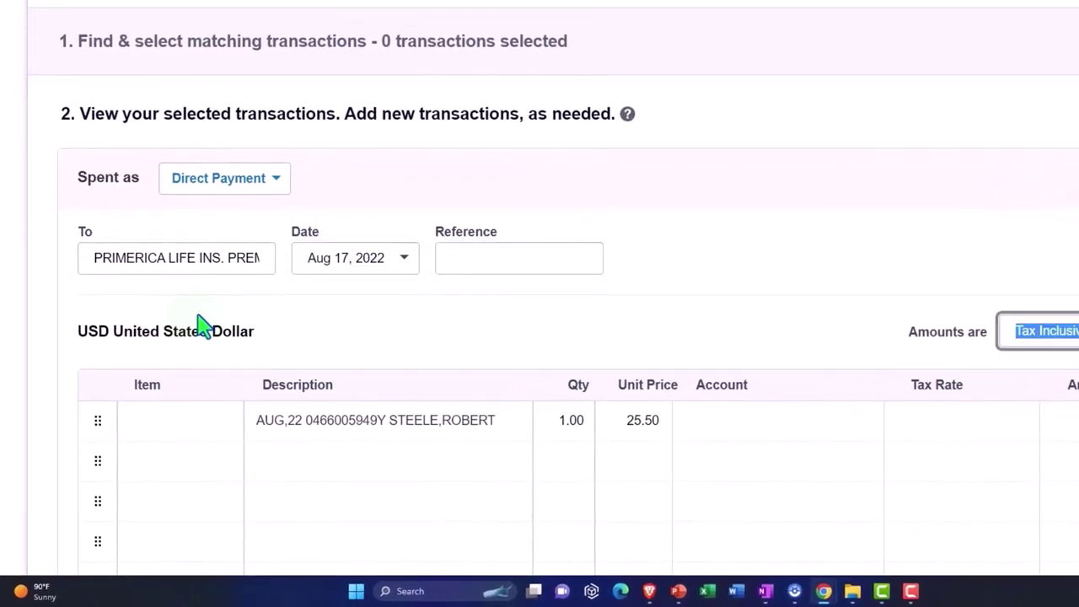
key(Tab)
scroll(200, 325, down, 5)
key(Tab)
scroll(329, 418, up, 2)
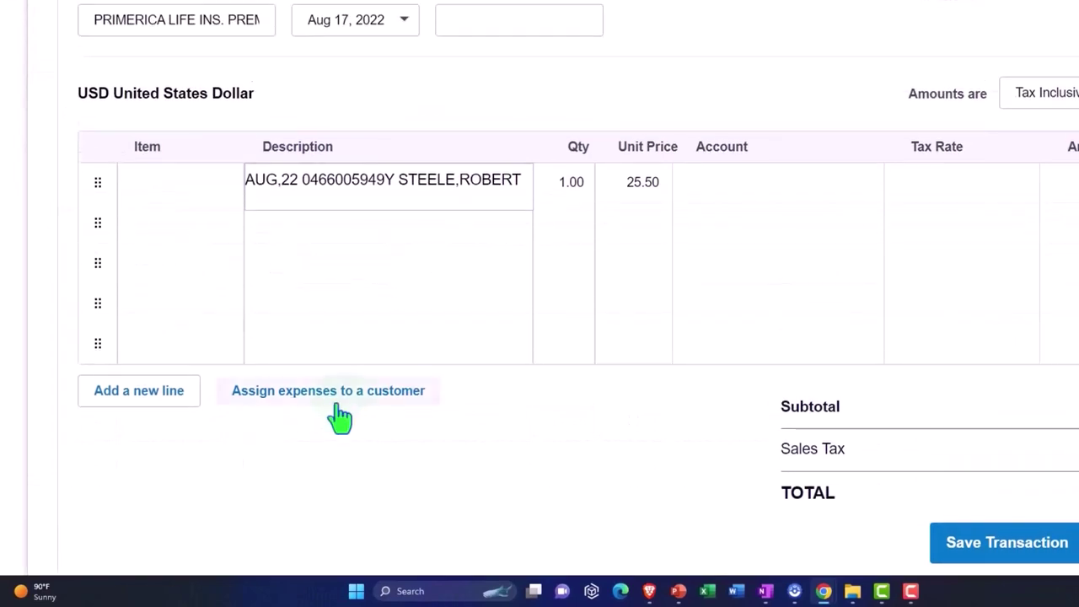
key(Tab)
key(Tab)
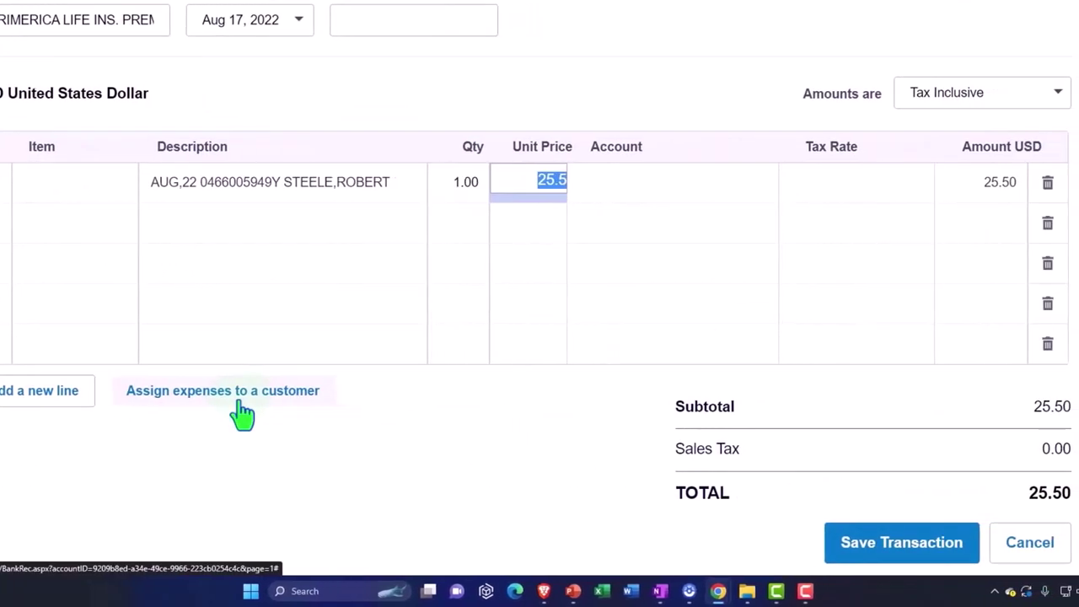
key(Tab)
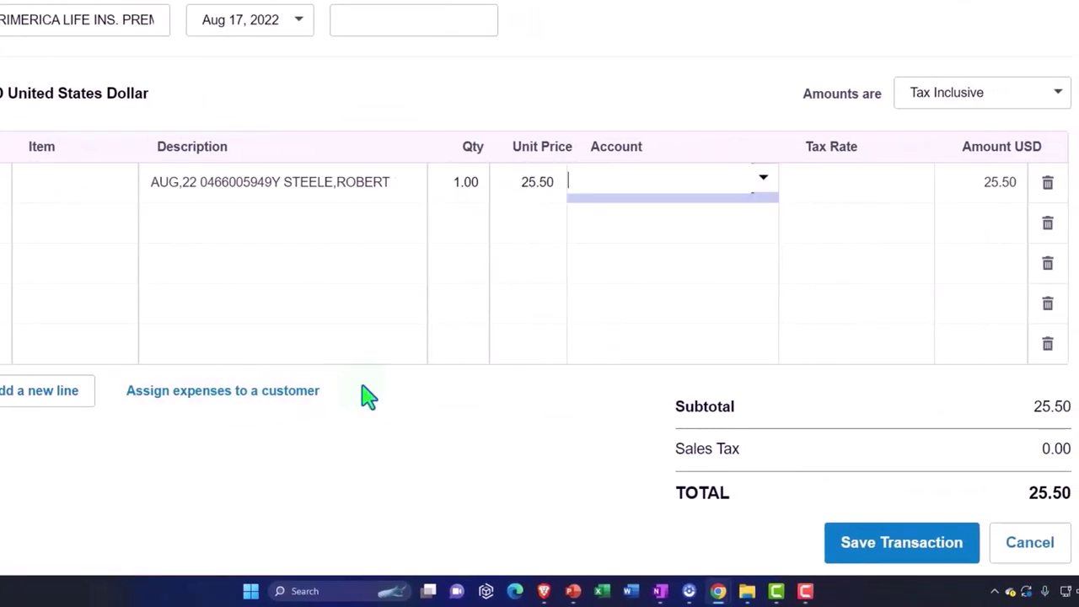
text(dre)
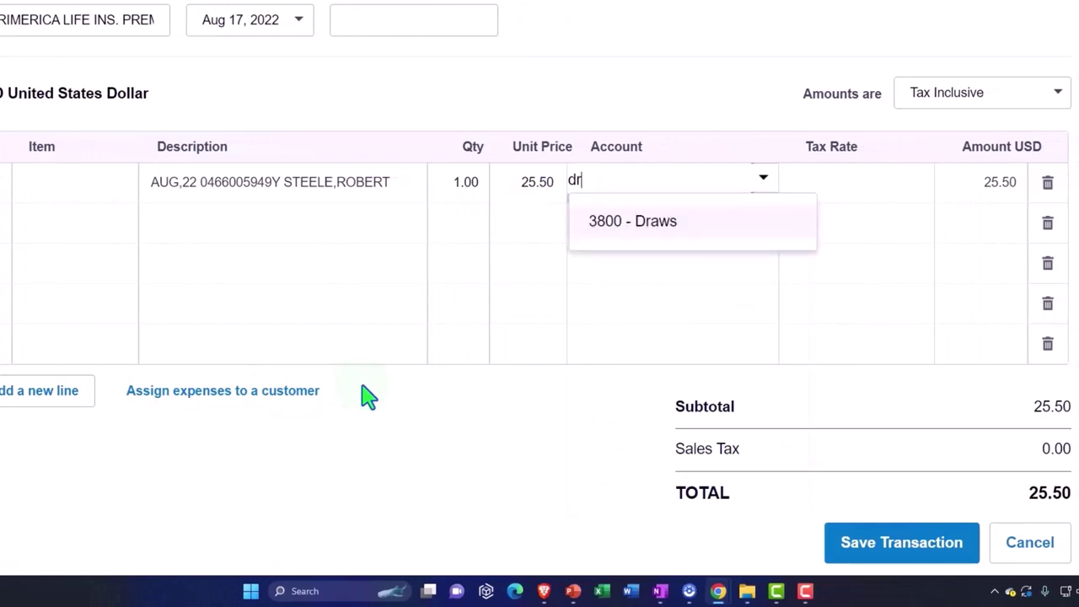
key(Tab)
key(Tab)
key(Tab)
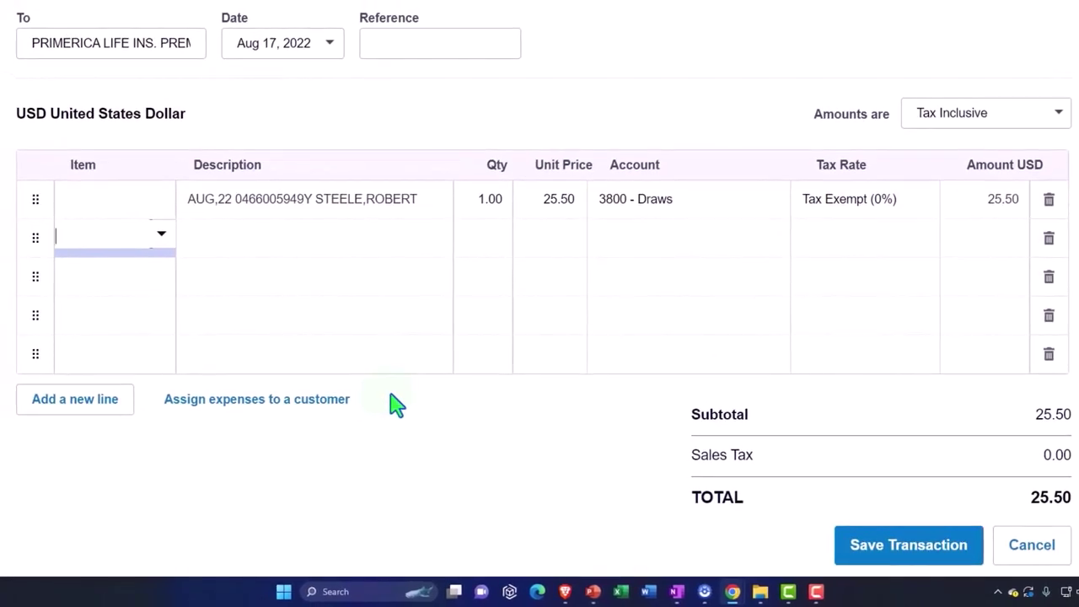
Save the Primerica payment and reconcile it, leaving 65 items to reconcile
click(922, 558)
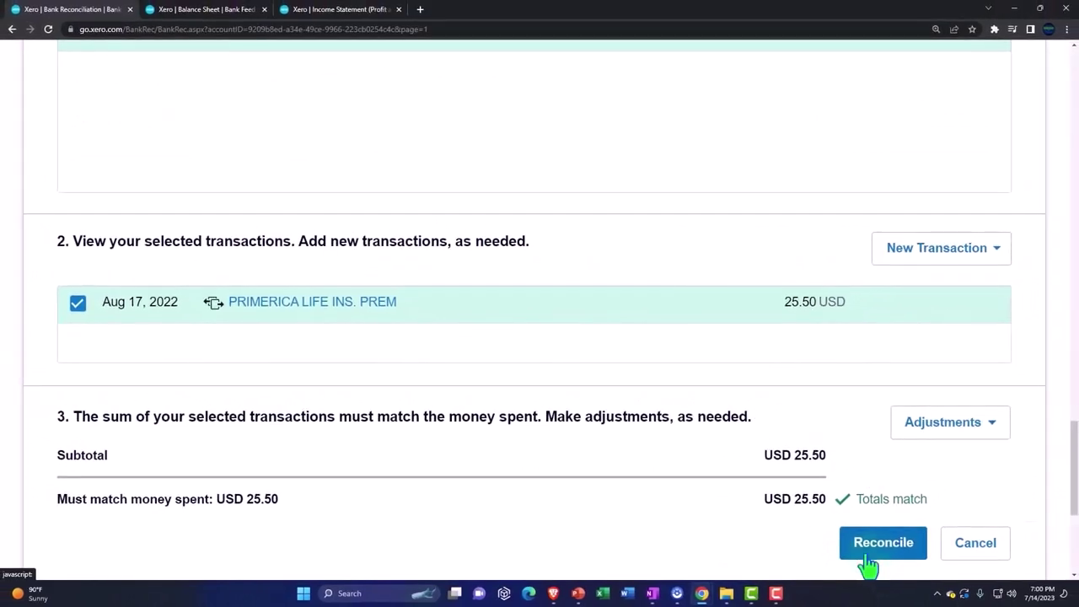
scroll(783, 499, up, 5)
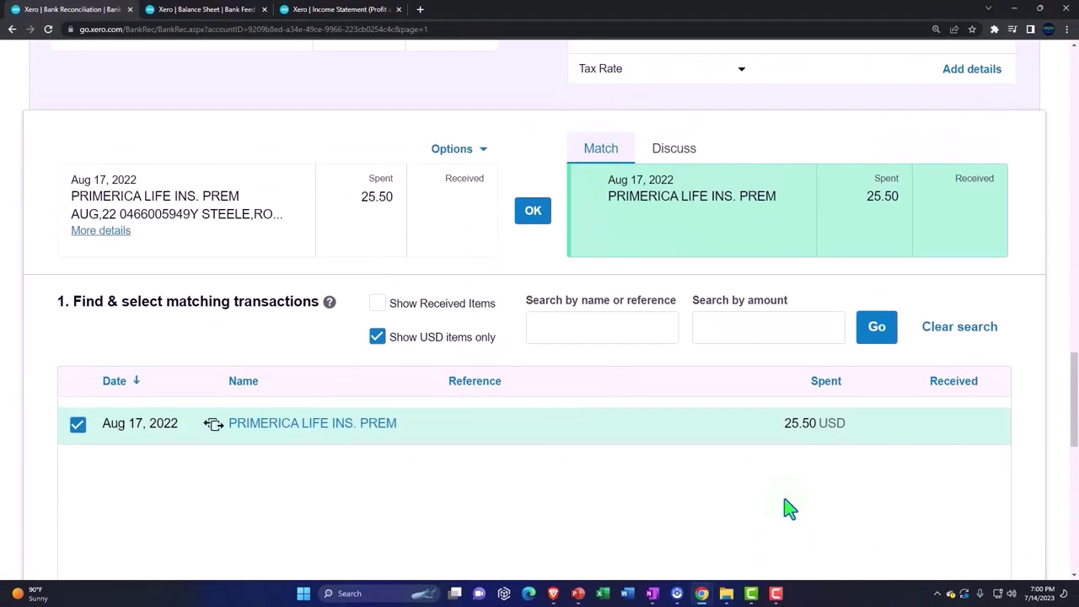
click(533, 213)
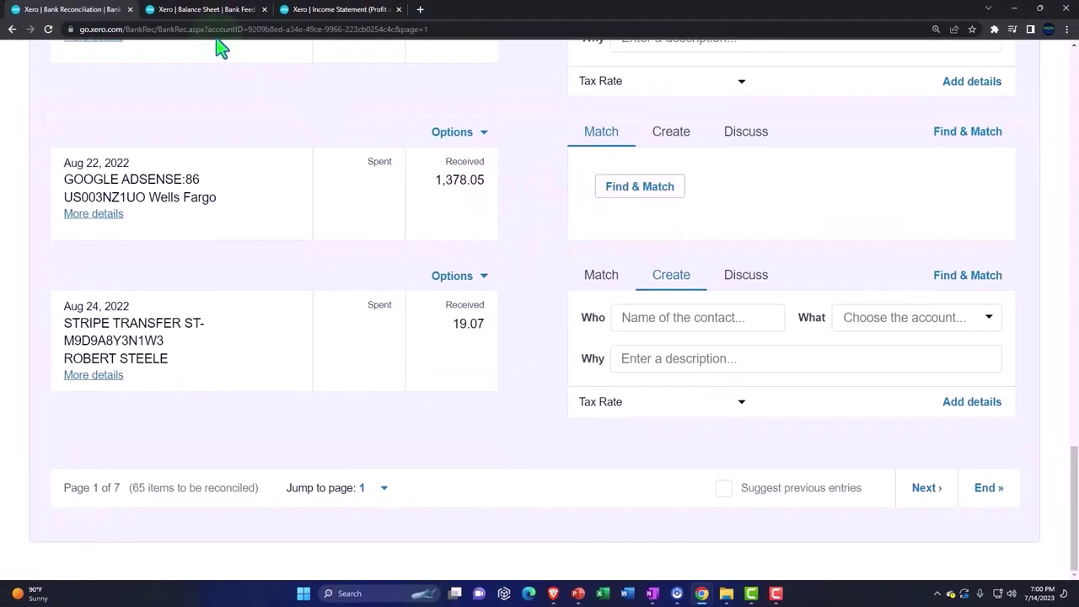
Refresh the Balance Sheet figures and scroll through them for review
click(193, 12)
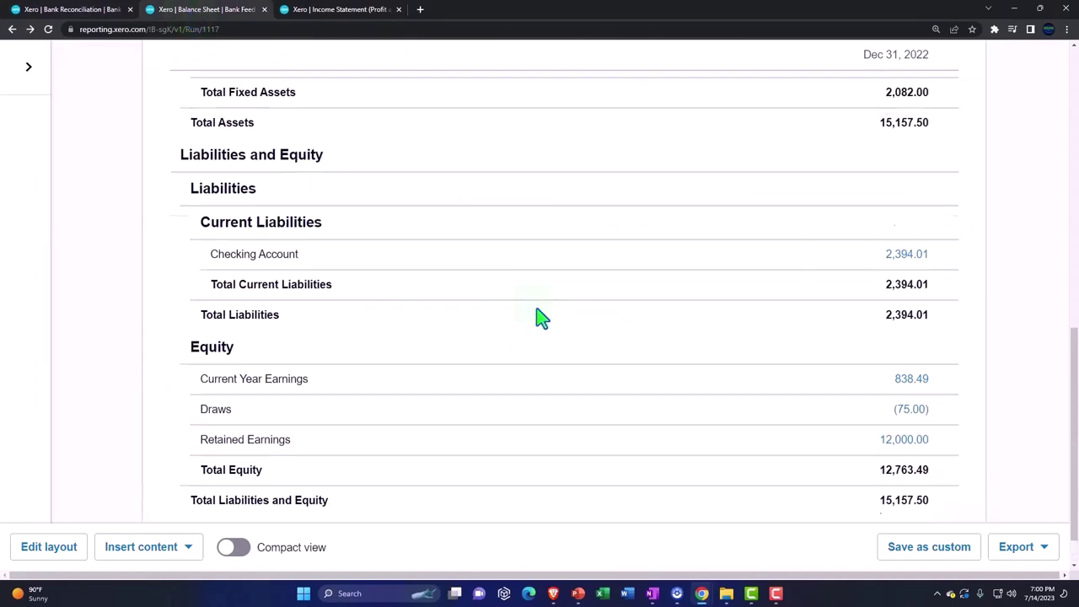
scroll(539, 317, up, 10)
click(952, 251)
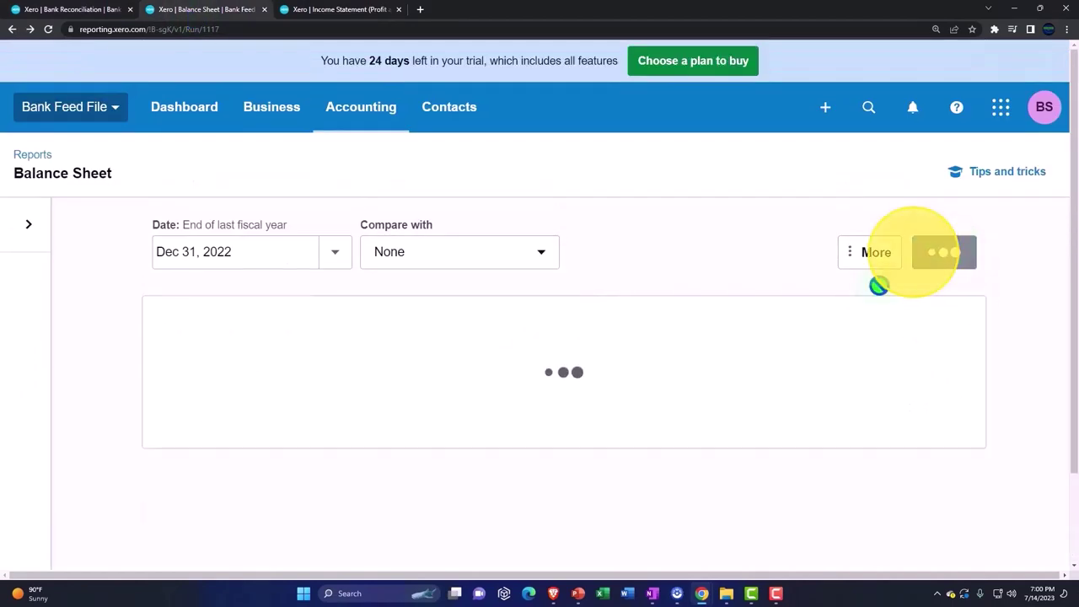
scroll(792, 329, down, 2)
scroll(740, 379, down, 2)
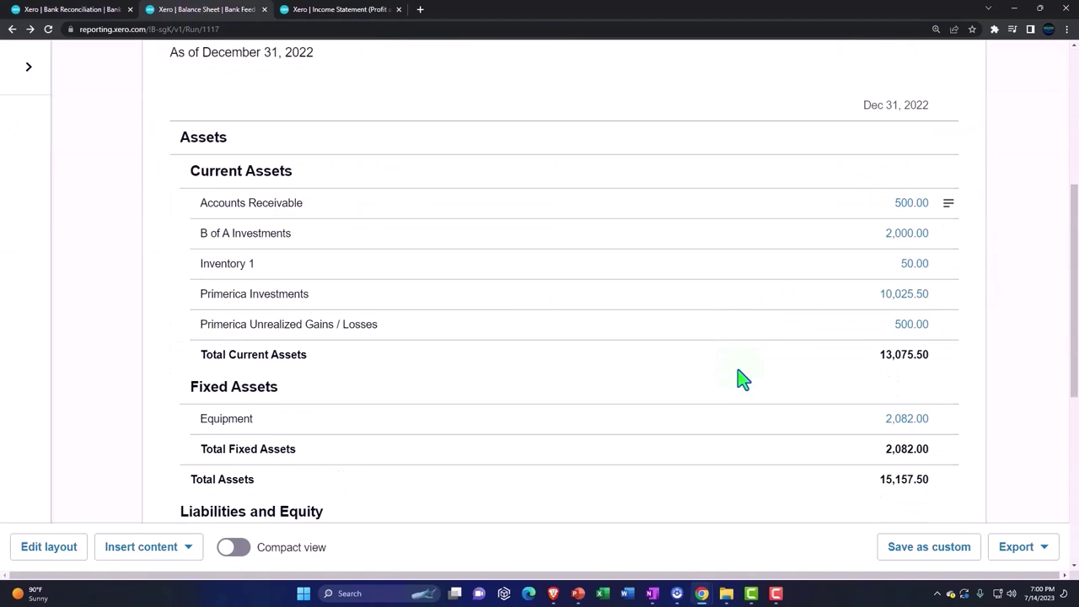
scroll(741, 378, down, 3)
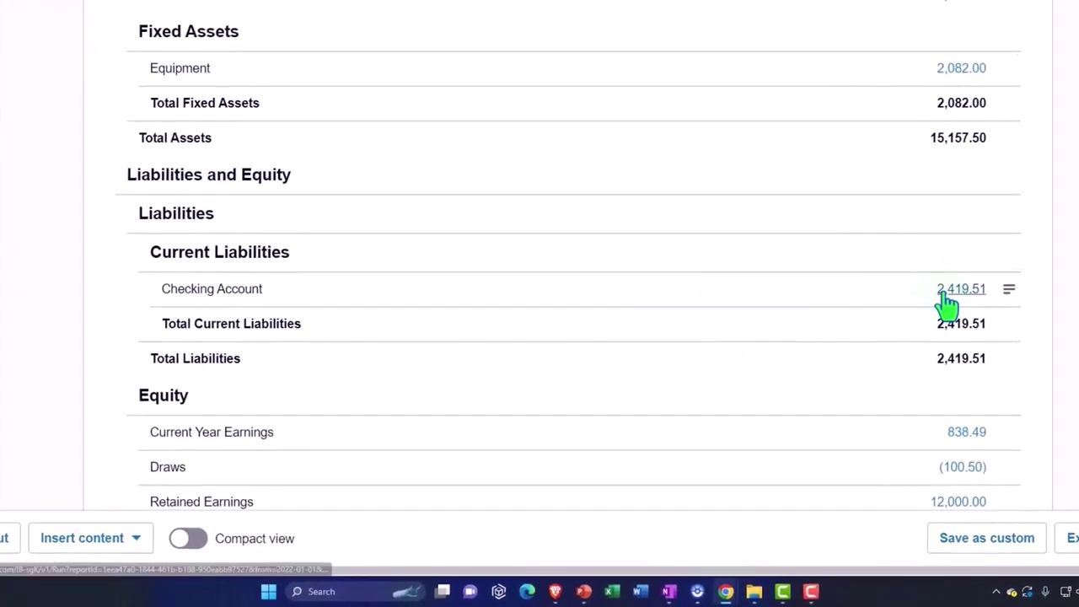
scroll(944, 307, down, 2)
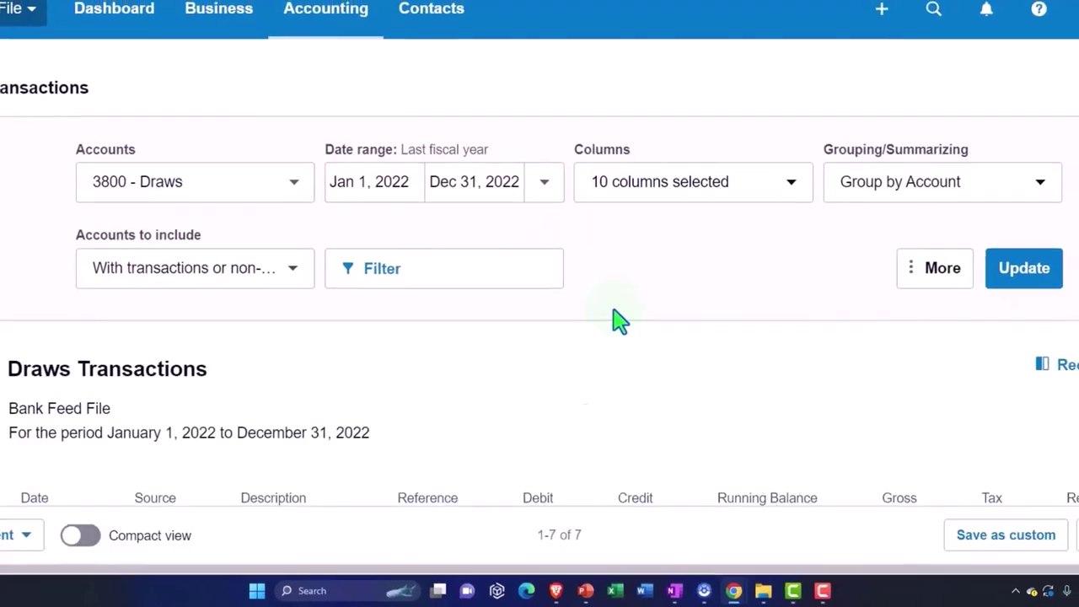
scroll(607, 358, down, 3)
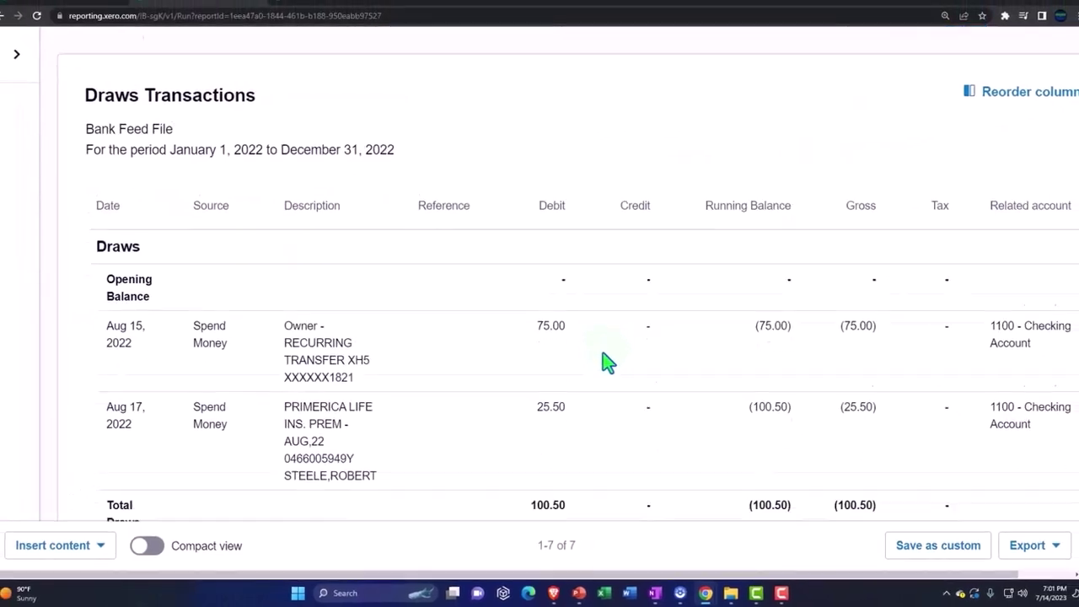
scroll(602, 352, down, 1)
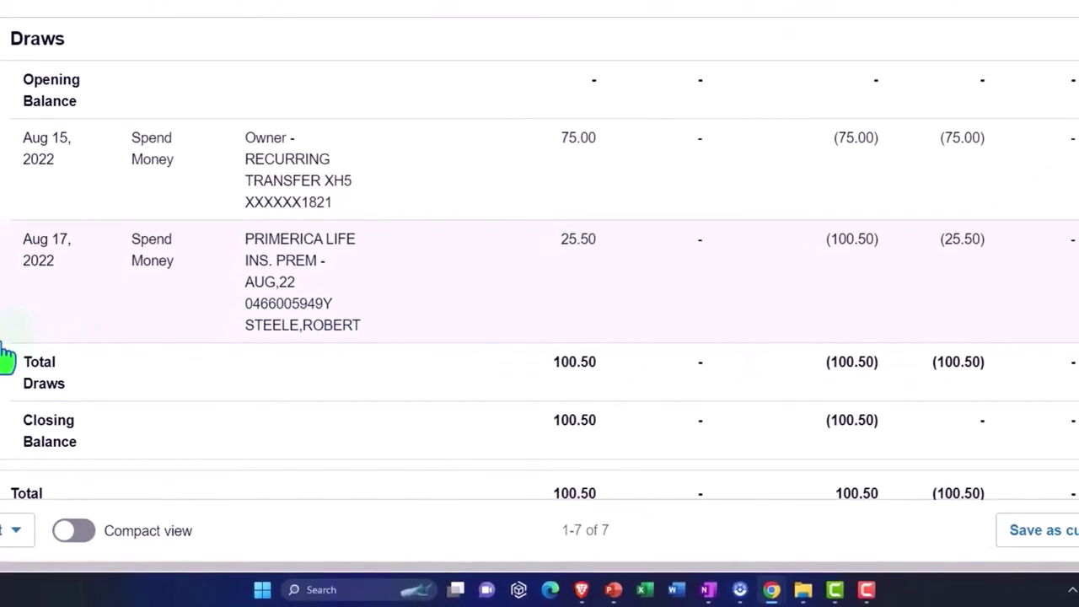
scroll(4, 358, up, 10)
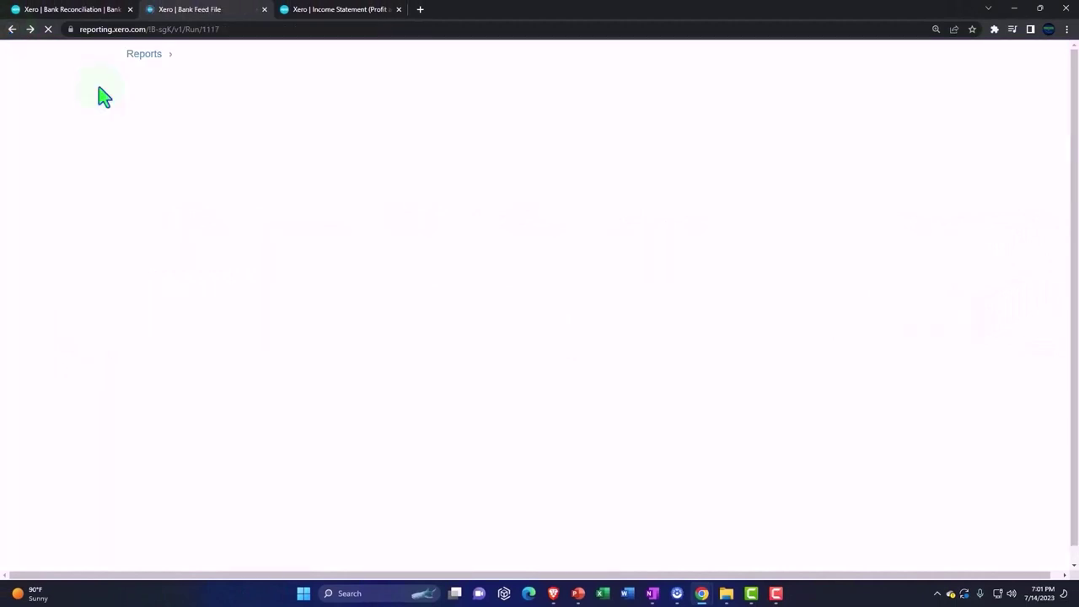
Refresh the 2022 Income Statement and check Net Income of 838.49
click(329, 12)
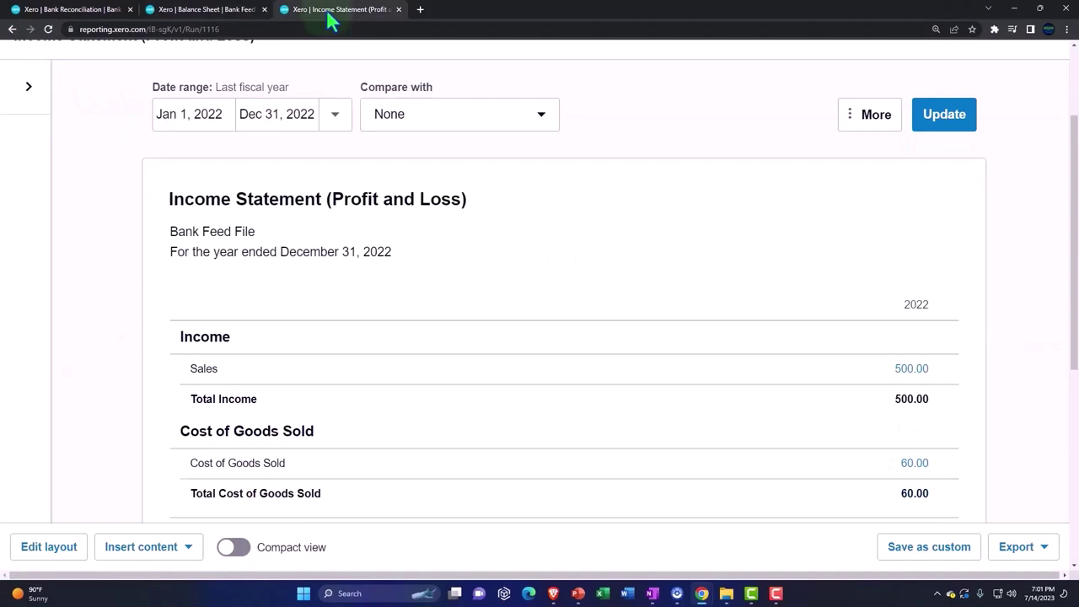
click(942, 125)
scroll(758, 387, down, 5)
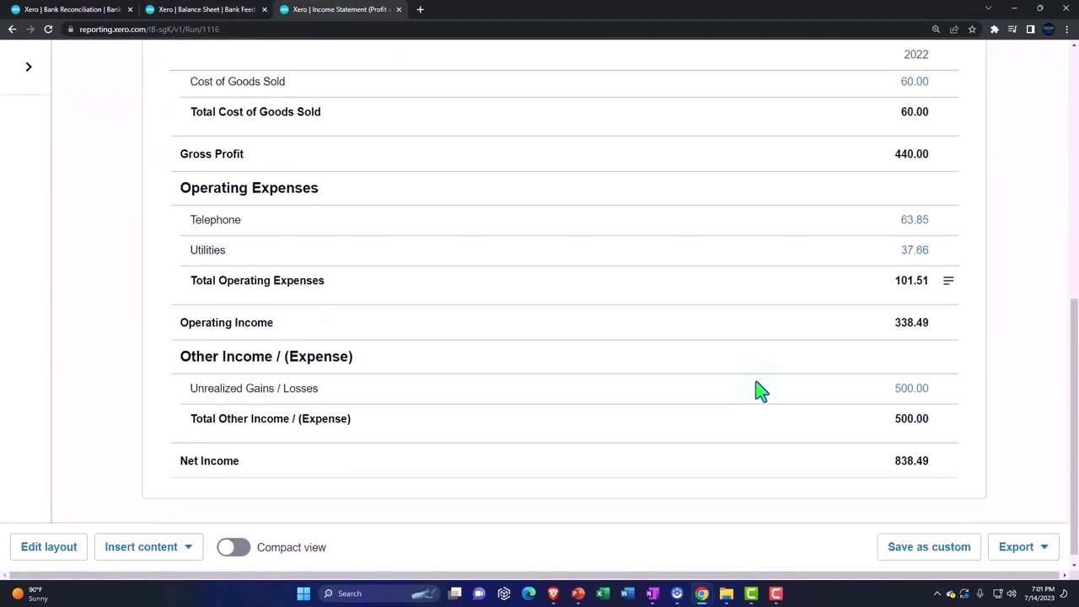
scroll(759, 390, down, 1)
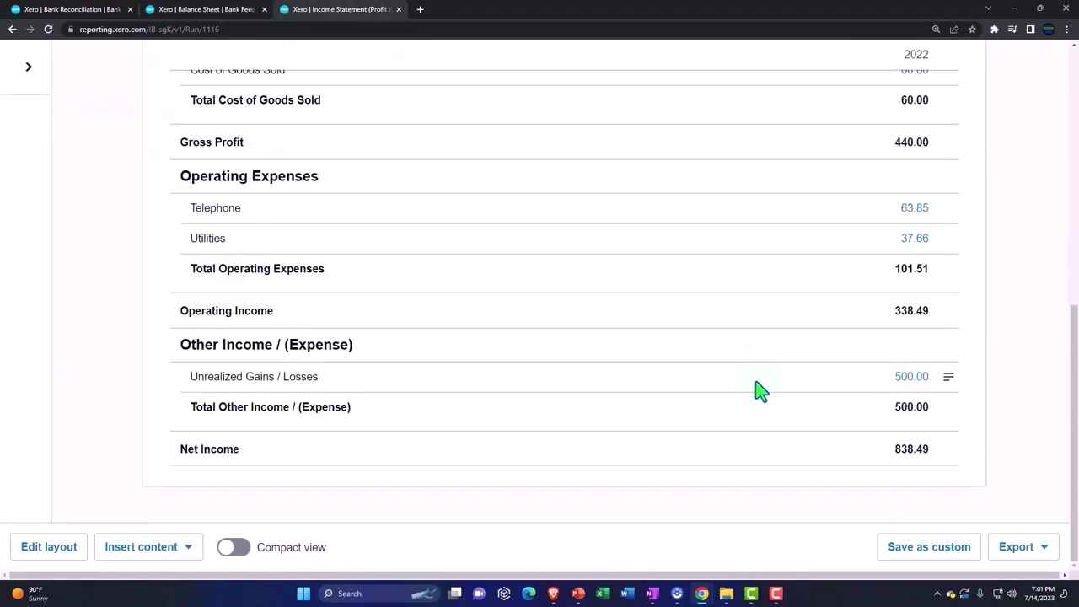
scroll(758, 390, up, 6)
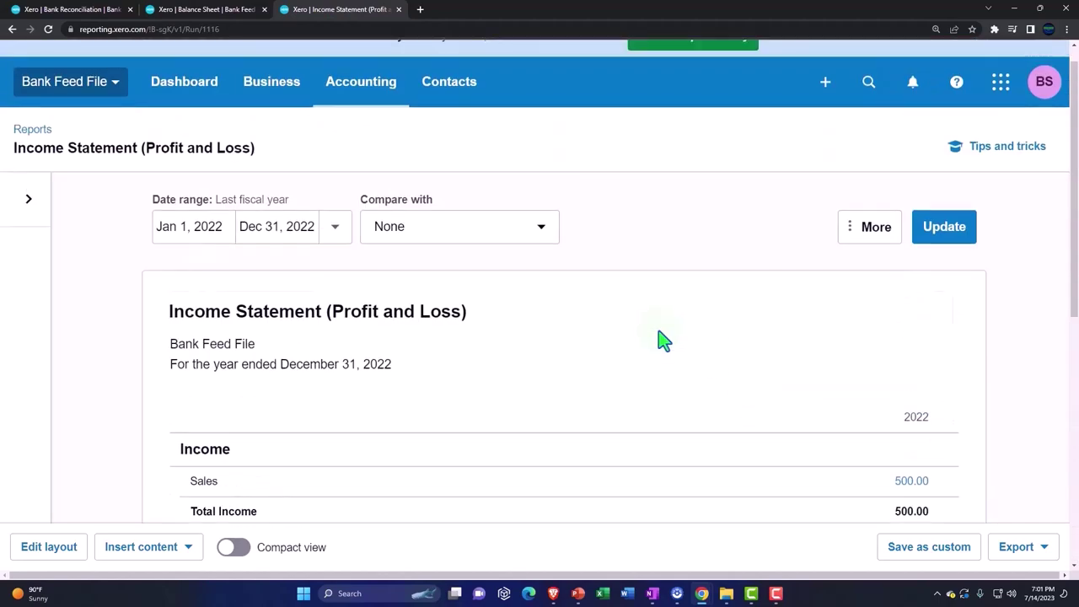
Review the Checking Account transaction history, confirming every line is marked Reconciled
click(60, 10)
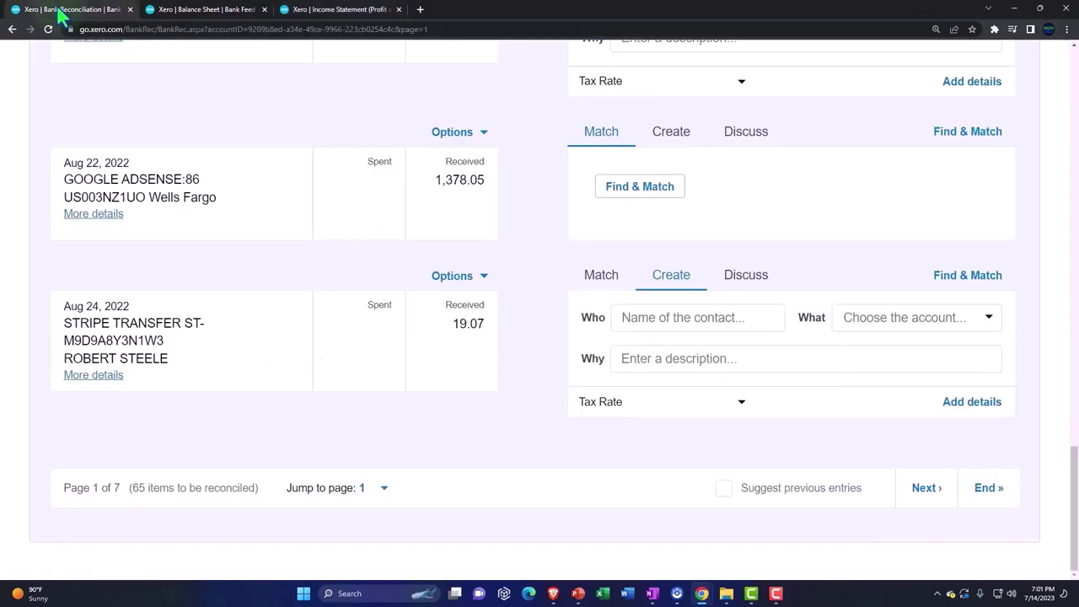
scroll(272, 443, up, 20)
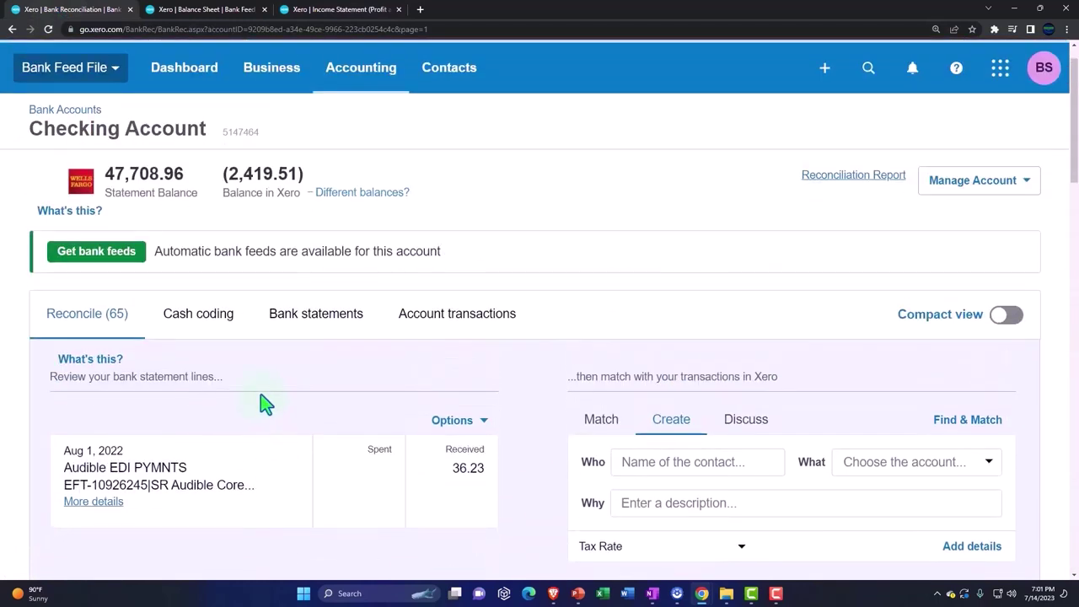
click(222, 328)
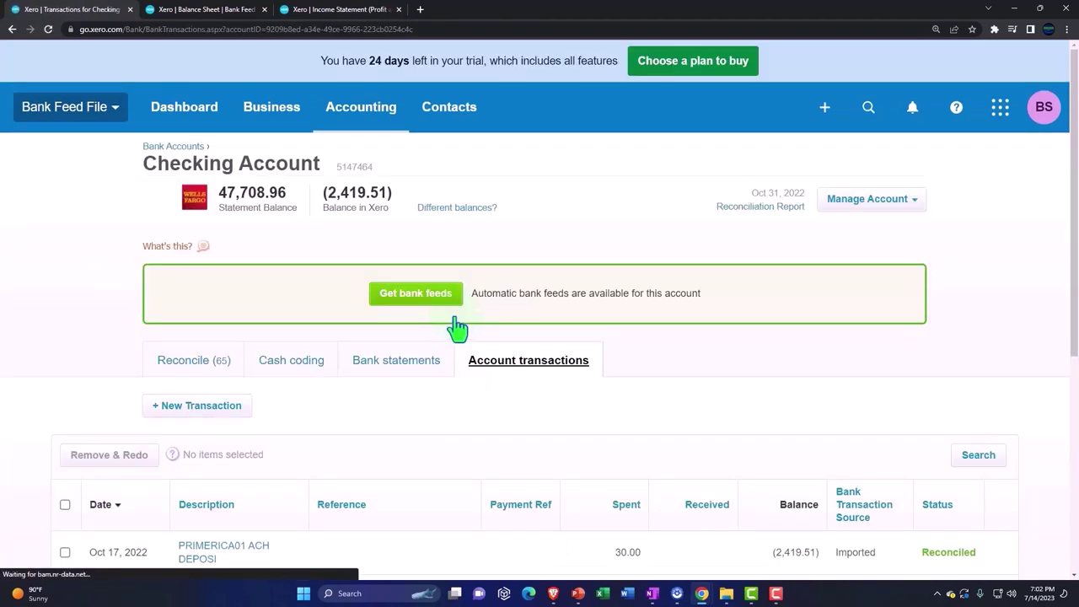
scroll(456, 327, down, 3)
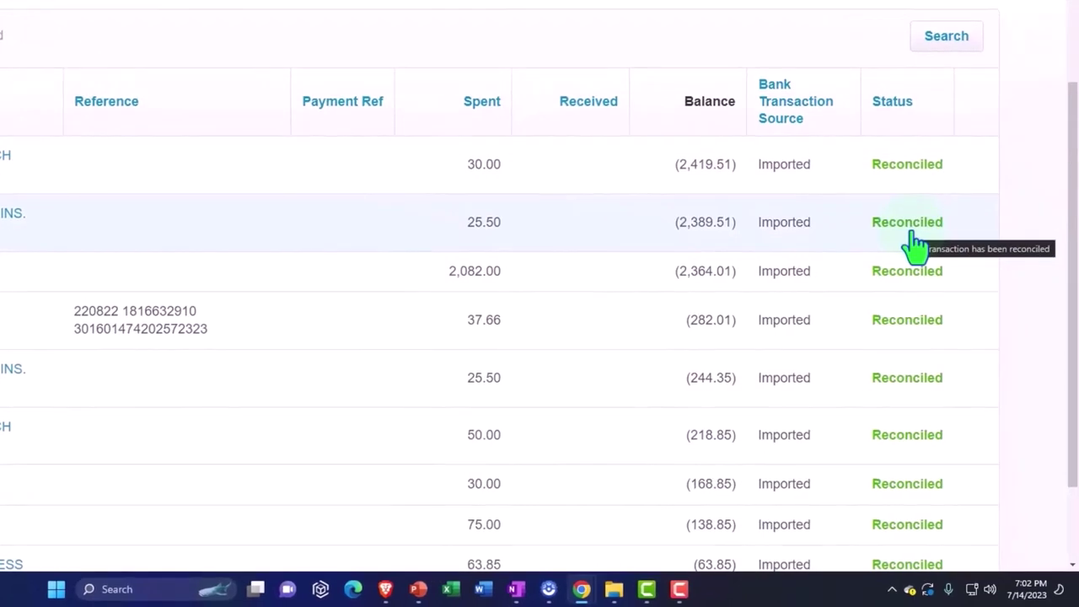
scroll(914, 245, down, 2)
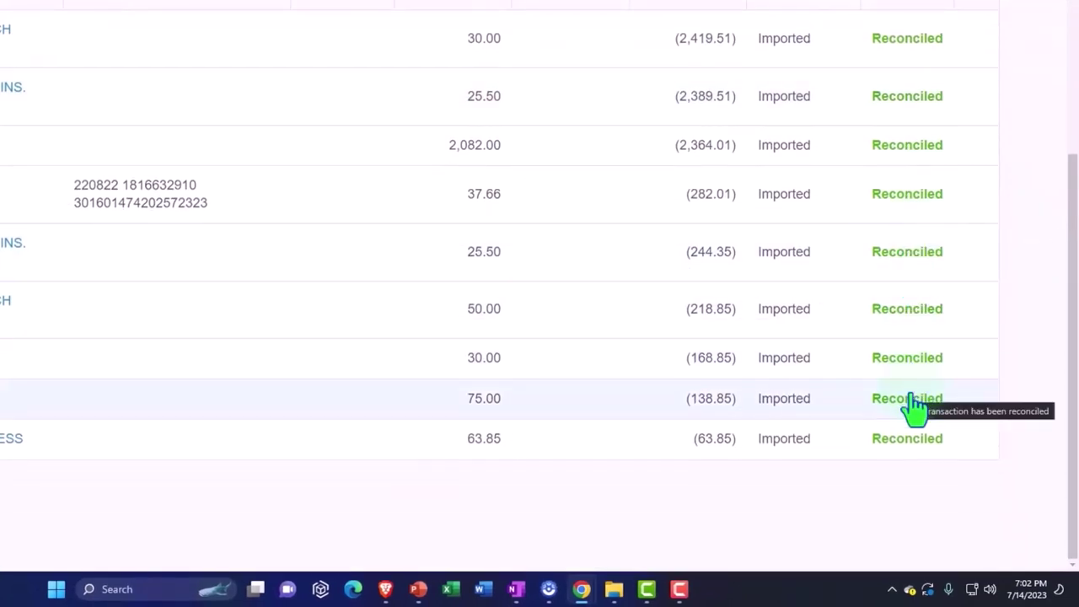
scroll(914, 407, up, 5)
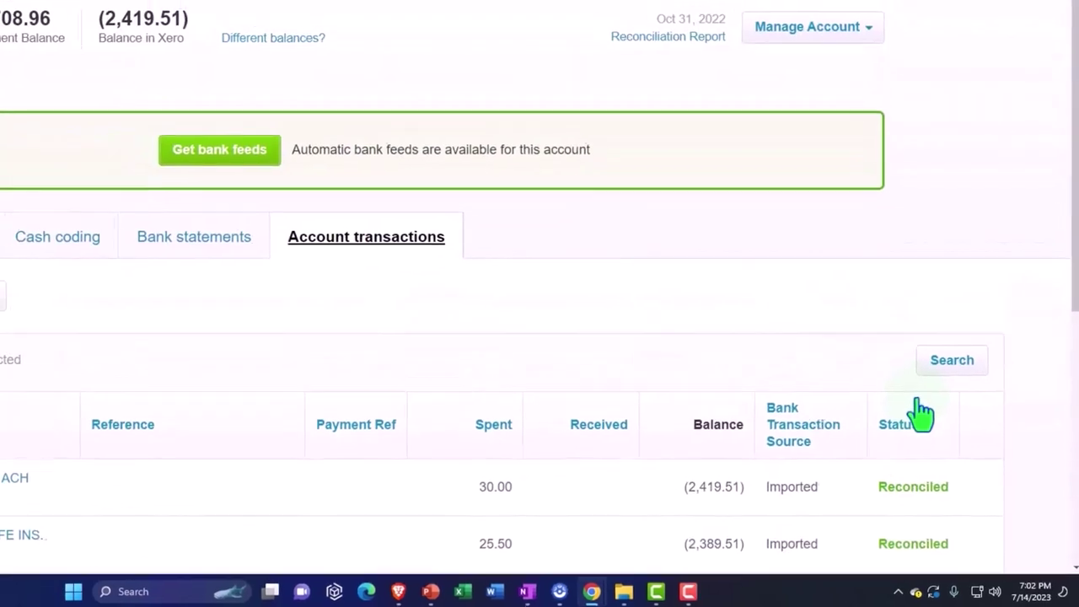
Look through the eight contacts in All contacts, then return to the 2022 Income Statement
click(472, 74)
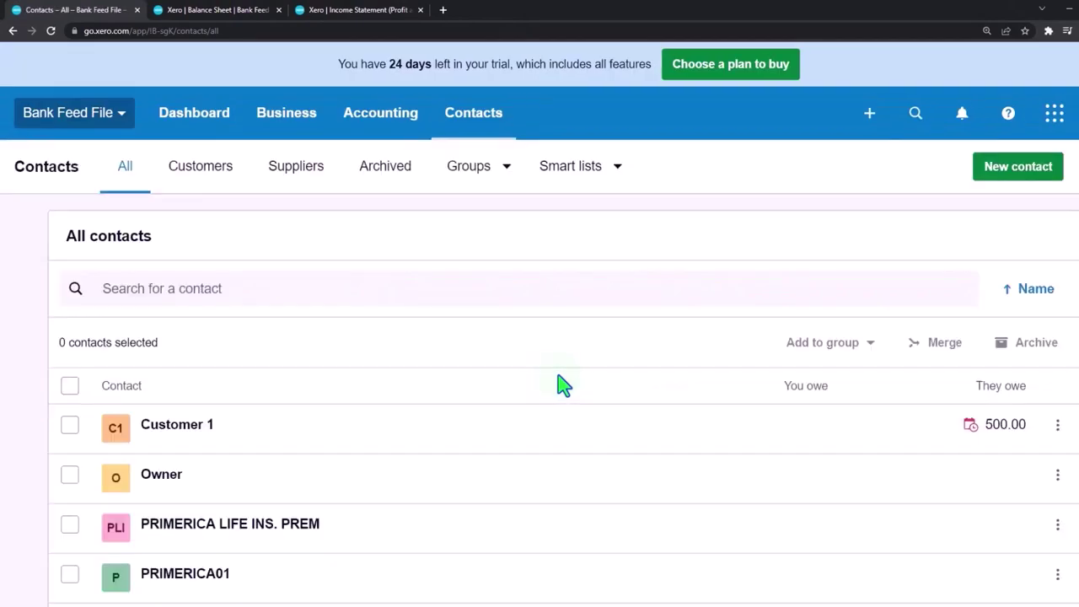
scroll(563, 385, down, 3)
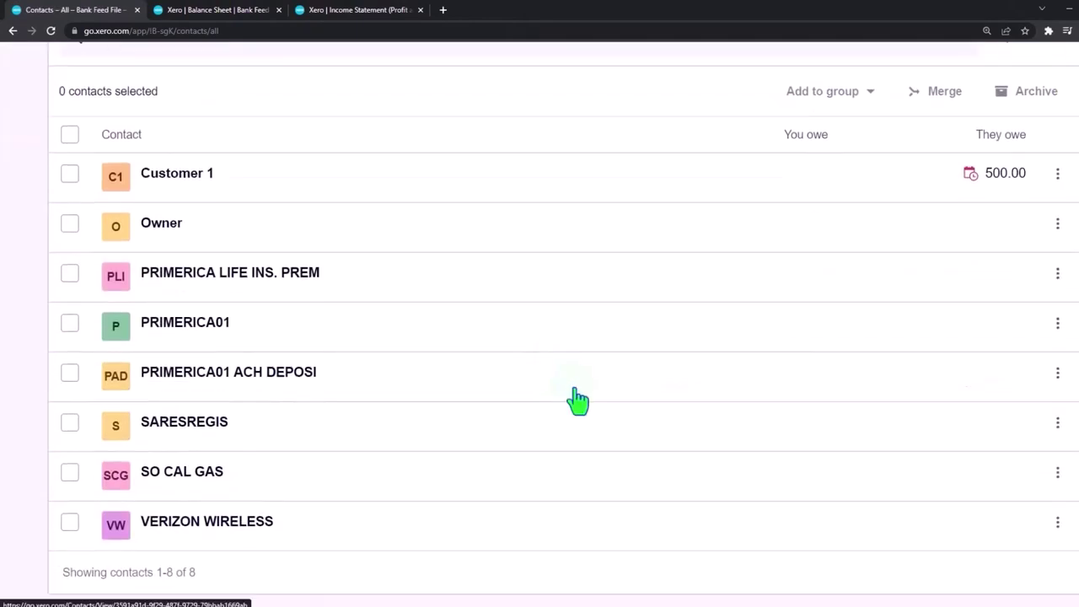
click(388, 10)
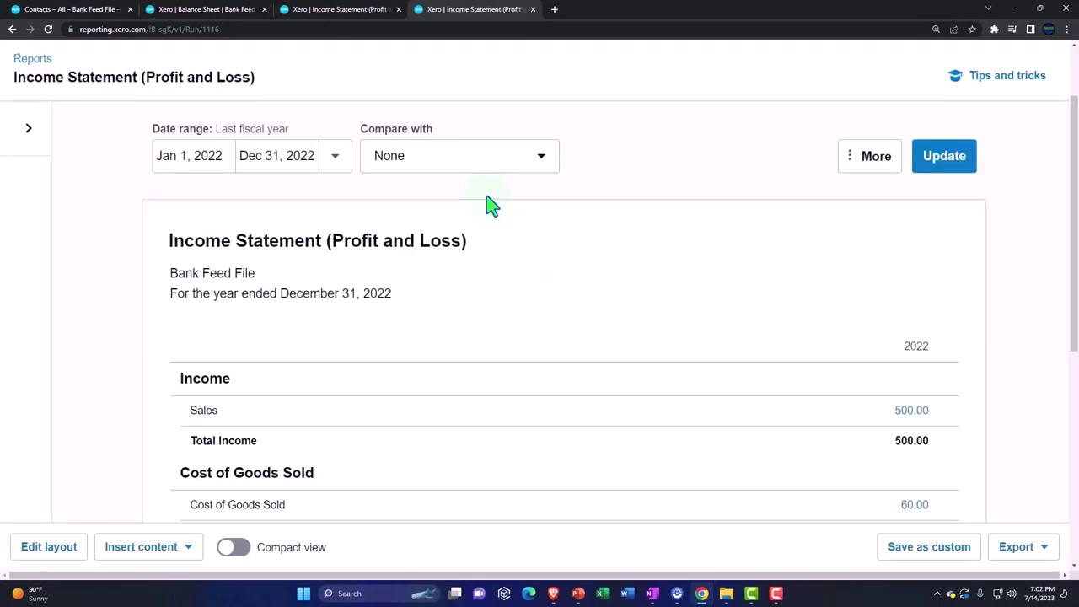
Find and open the Trial Balance report by searching 'trial' in Accounting Reports
click(363, 113)
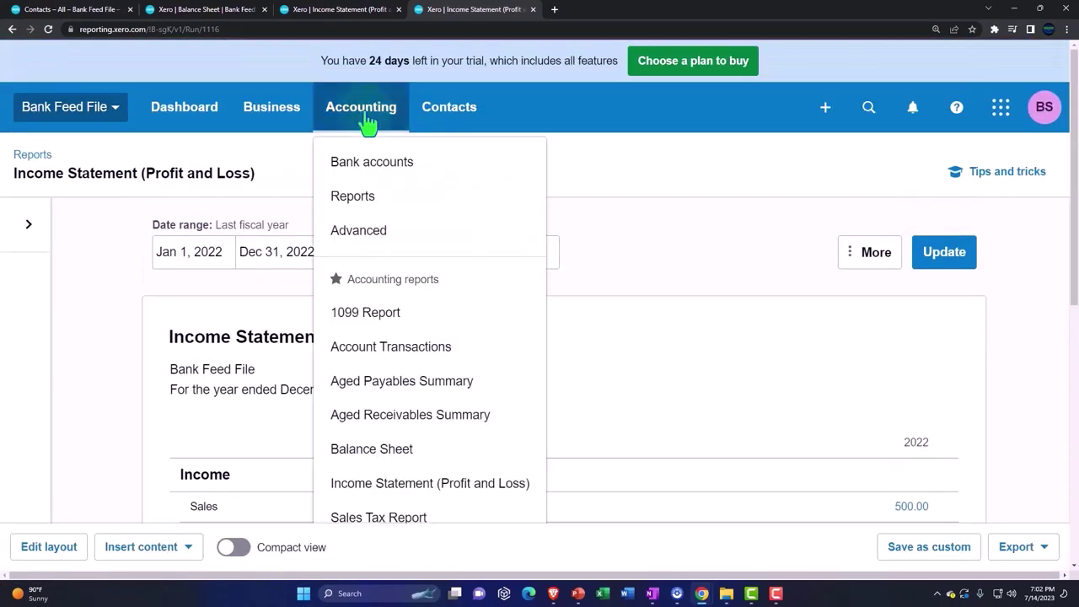
click(364, 199)
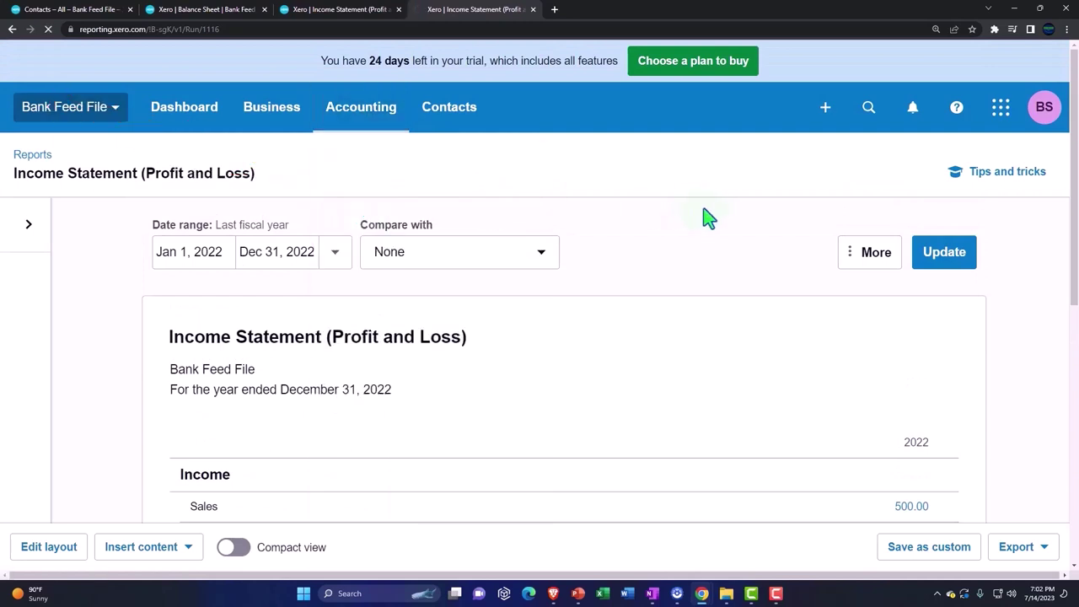
click(759, 156)
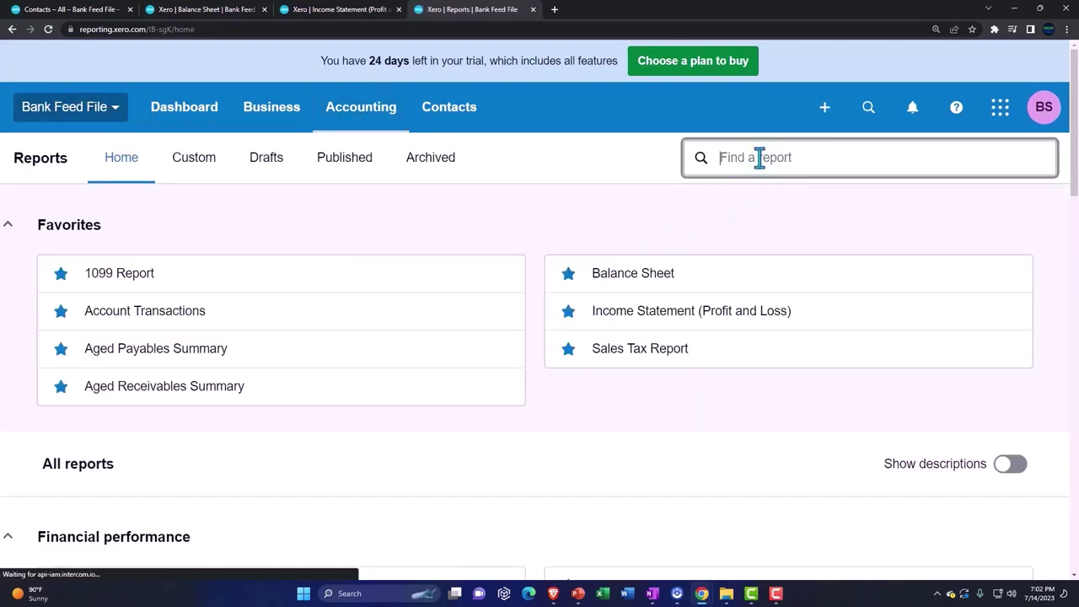
text(trial)
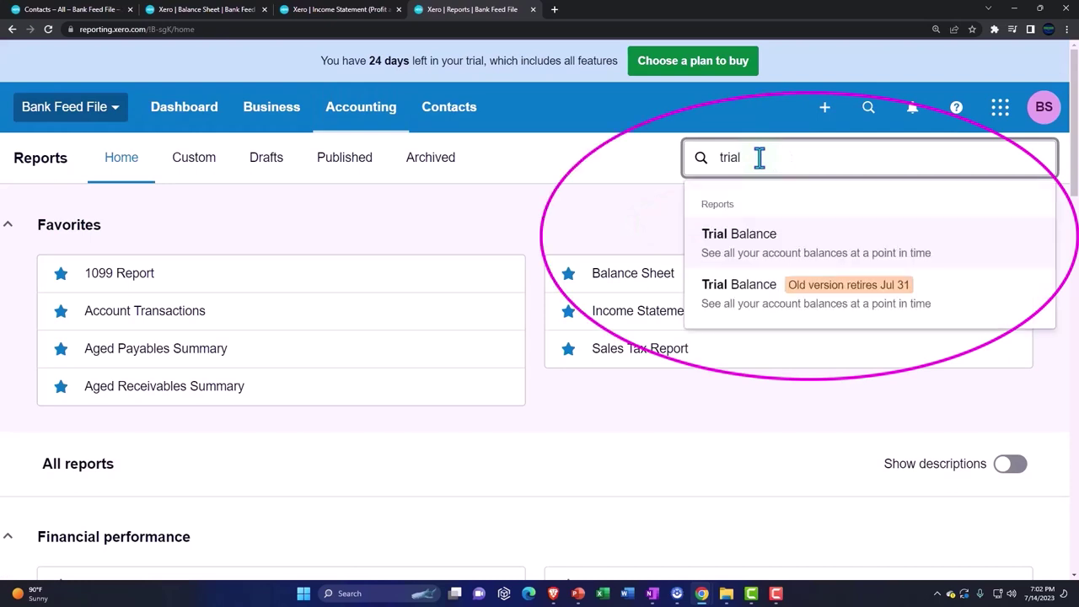
click(758, 240)
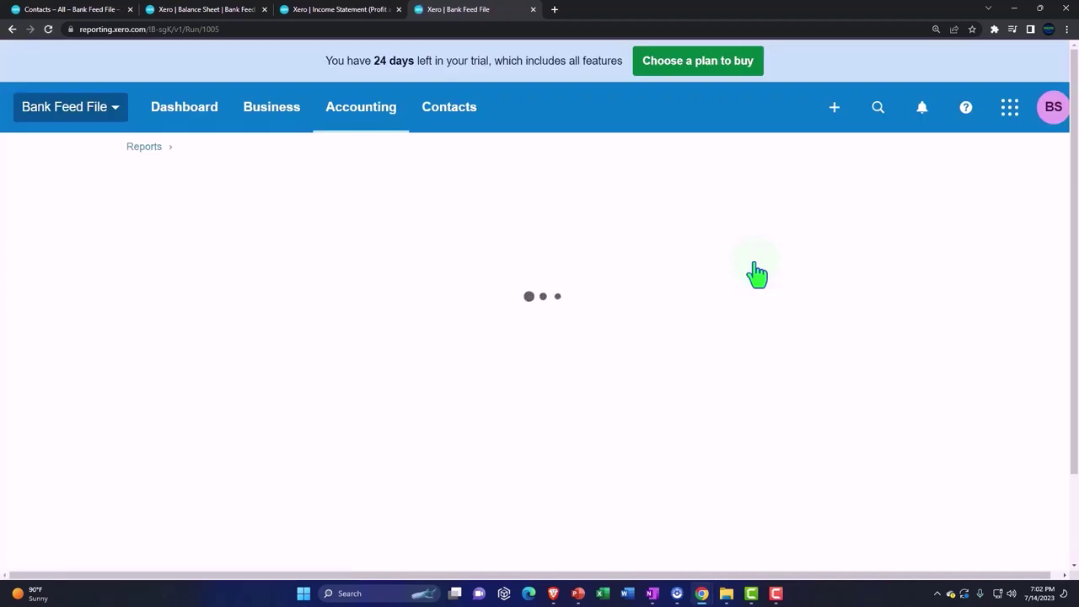
Check that the December 31, 2022 Trial Balance totals 15,419.51 on both sides, then view the Balance Sheet
scroll(757, 271, down, 3)
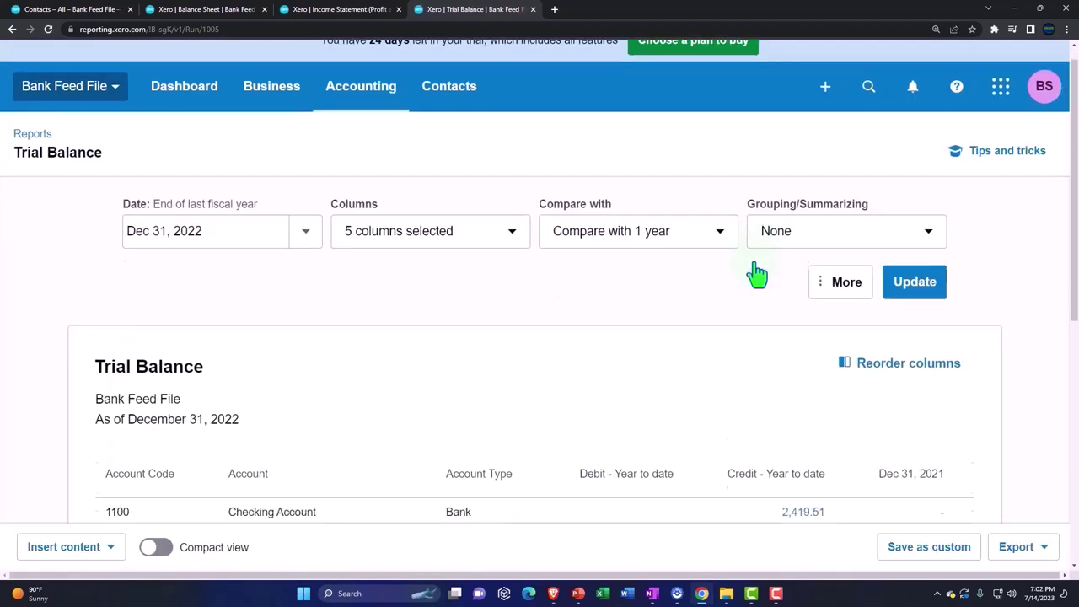
scroll(757, 271, down, 1)
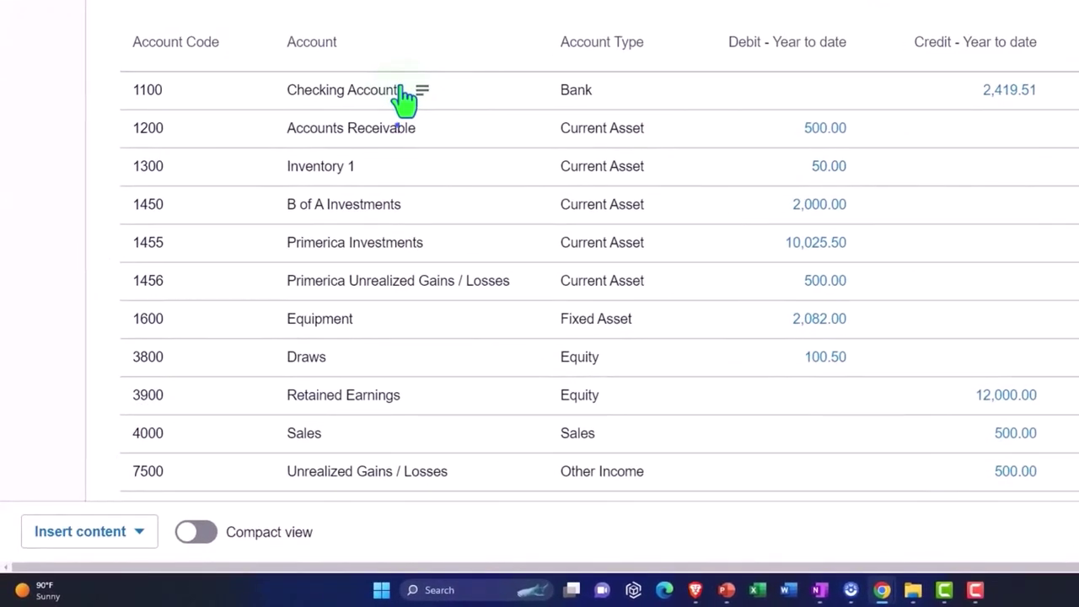
scroll(400, 97, down, 1)
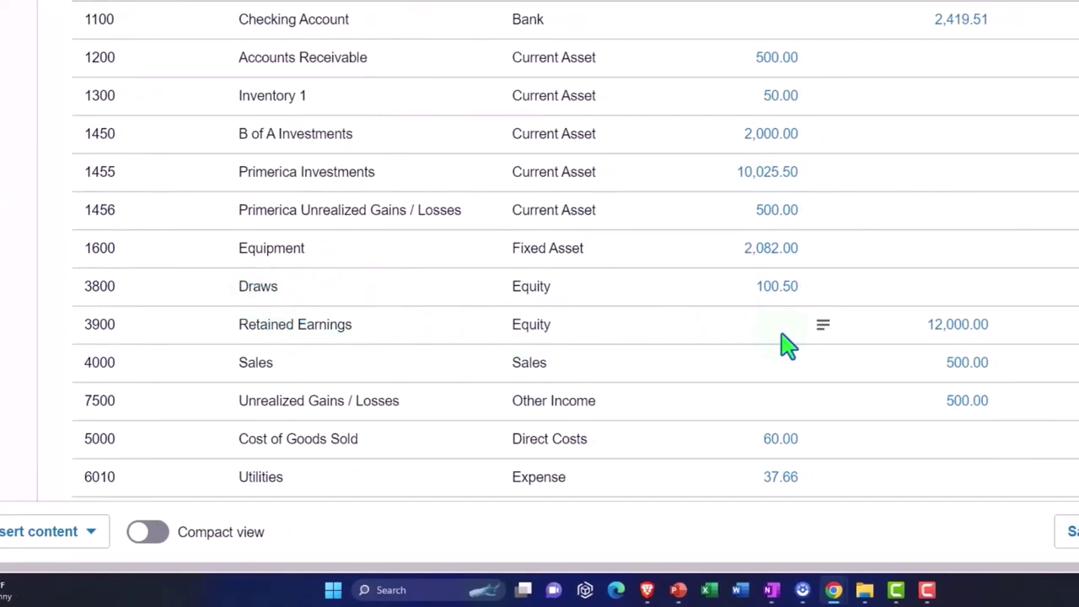
click(971, 327)
scroll(971, 327, down, 1)
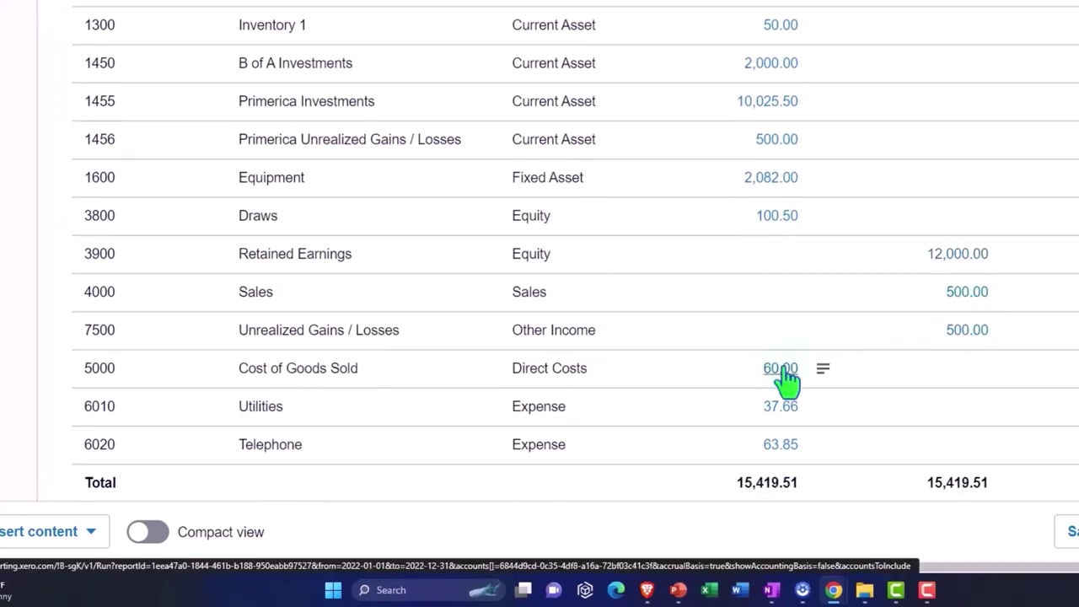
click(790, 473)
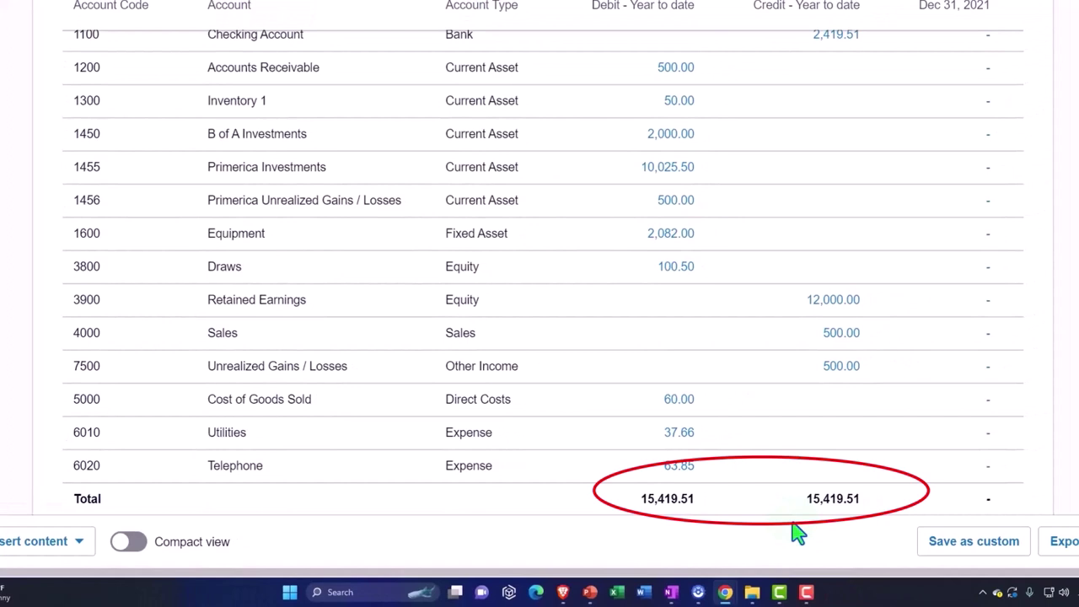
click(224, 3)
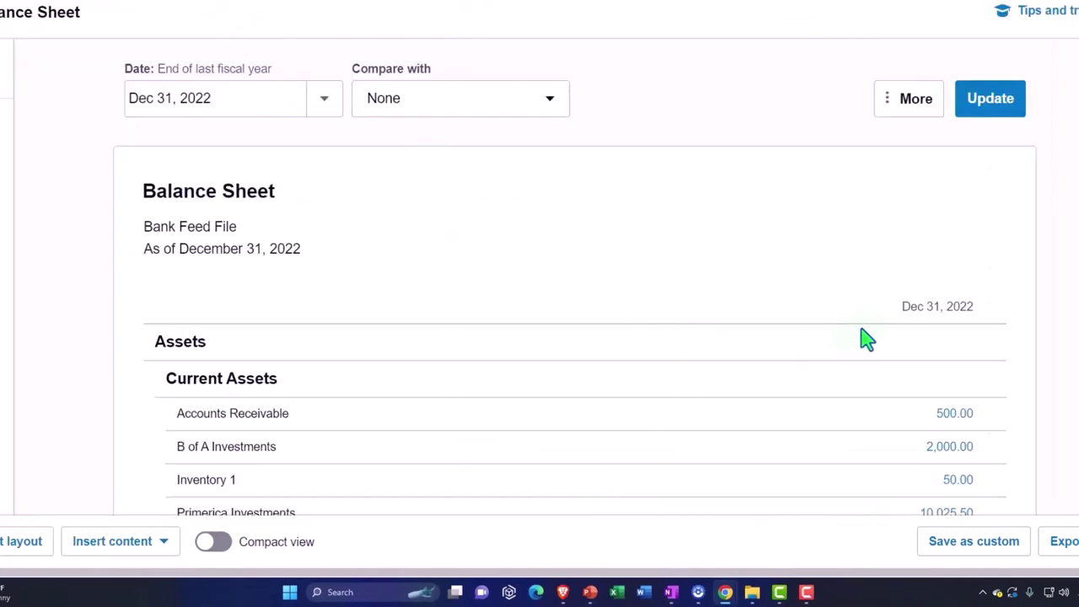
Inspect the Balance Sheet's Equity section showing Draws of (100.50)
scroll(868, 339, down, 3)
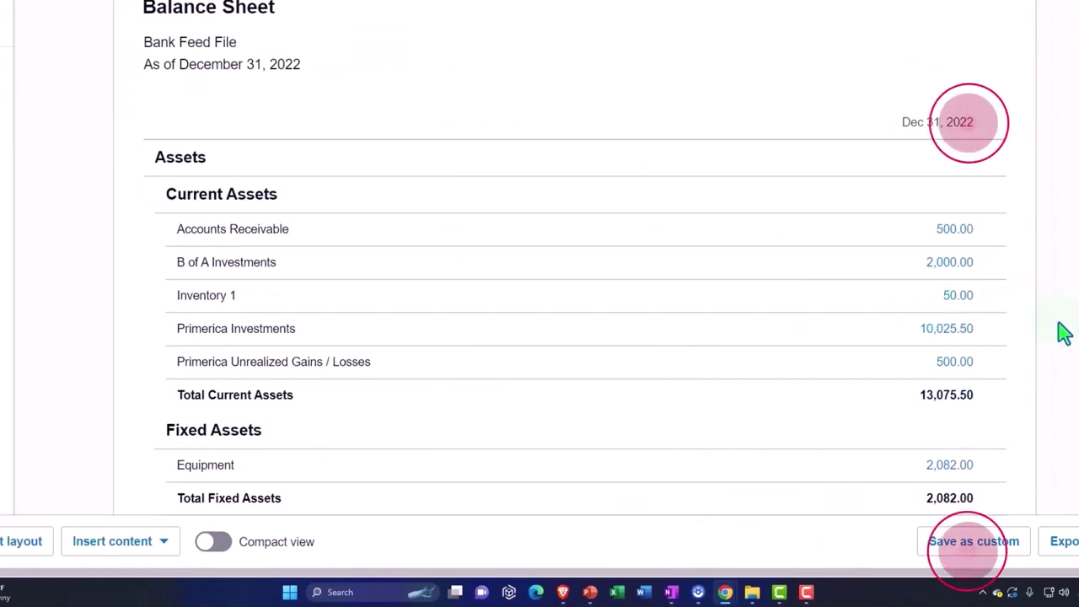
scroll(1063, 333, down, 5)
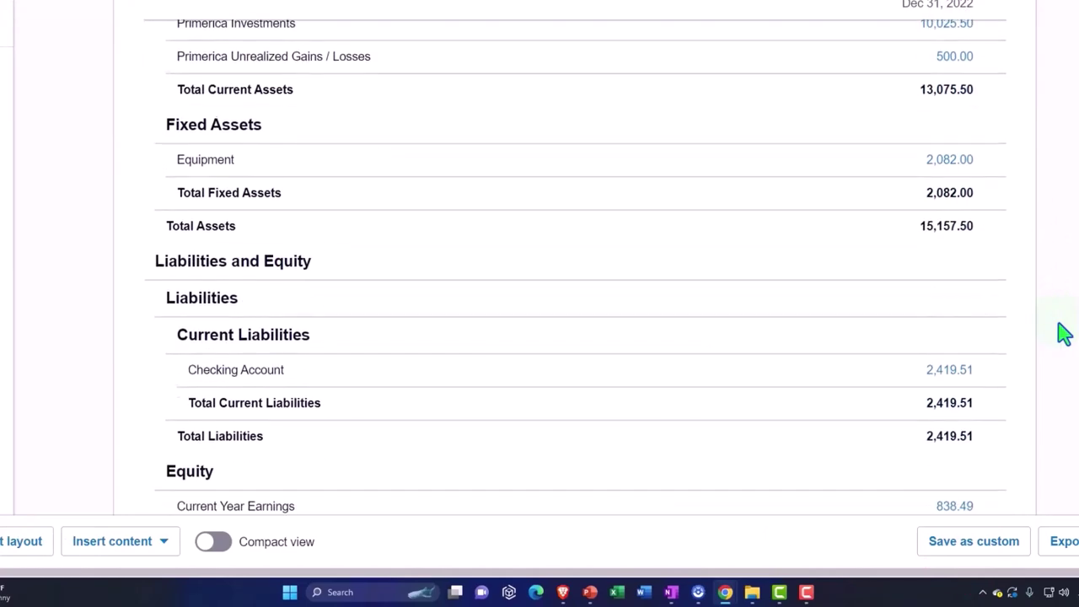
scroll(1064, 333, down, 1)
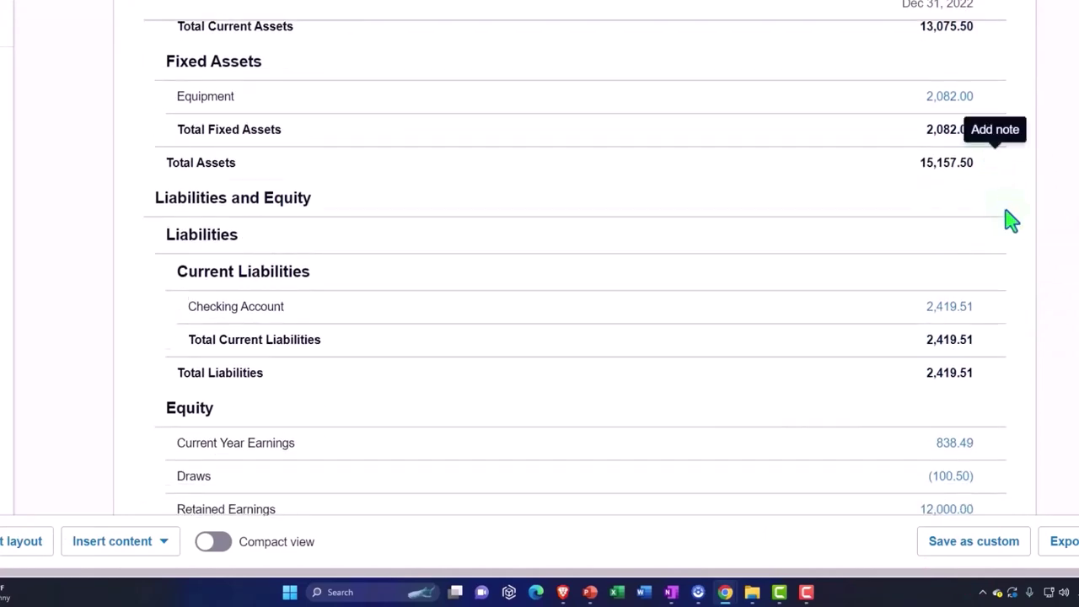
scroll(1029, 315, down, 2)
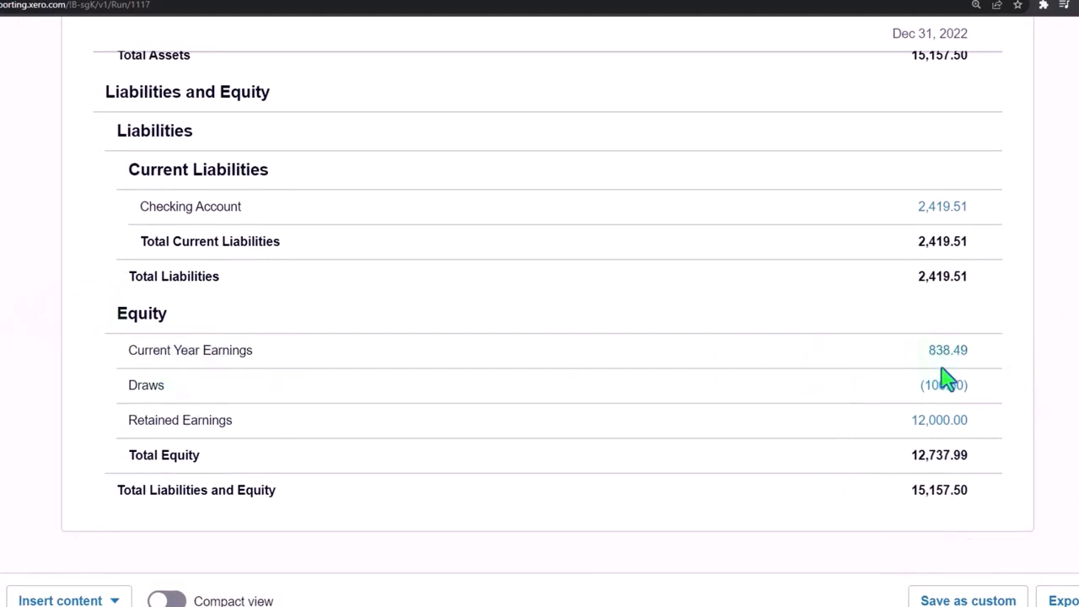
Return to the 2022 Income Statement and check the Net Income of 838.49
click(287, 8)
scroll(548, 335, down, 4)
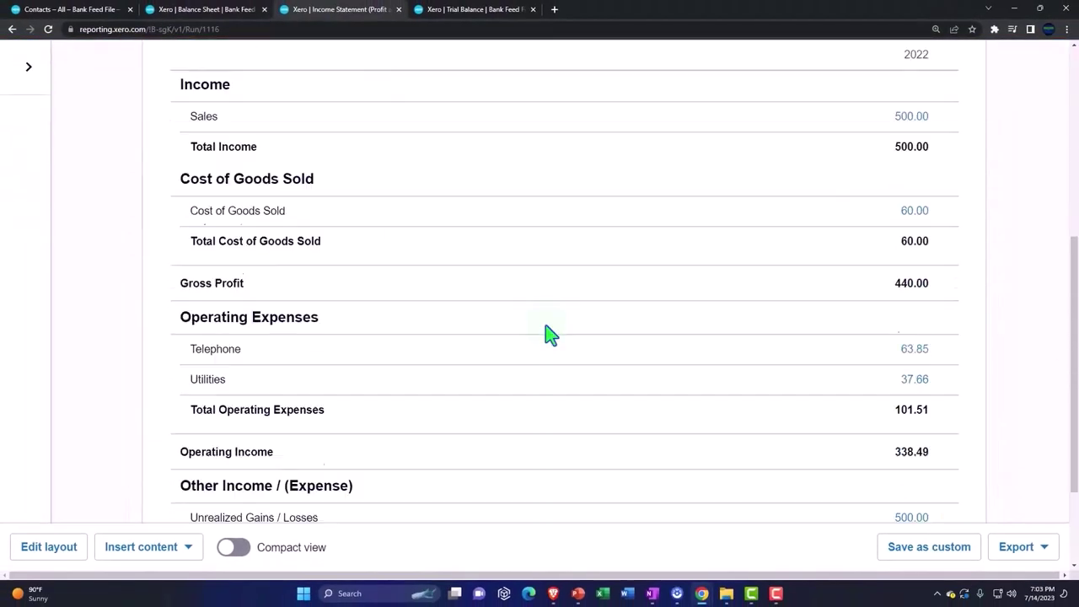
scroll(548, 335, down, 2)
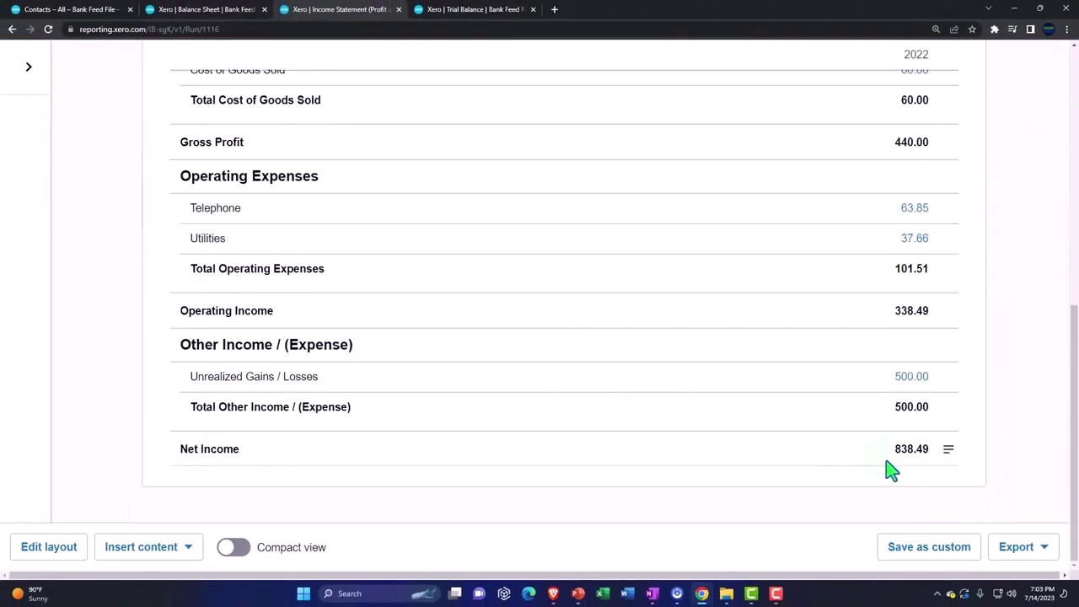
click(895, 467)
scroll(1011, 388, up, 2)
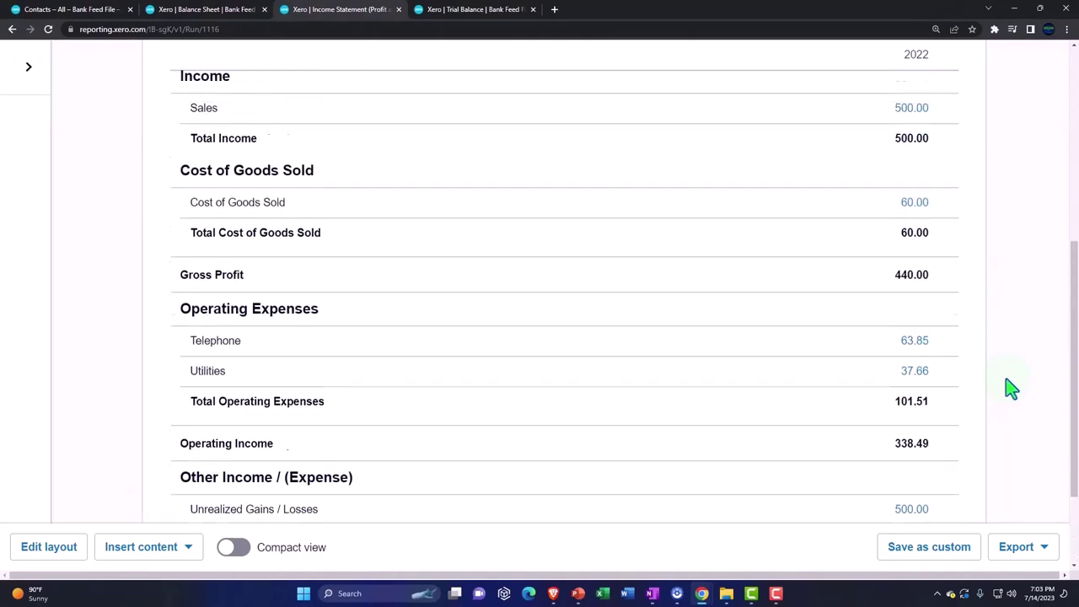